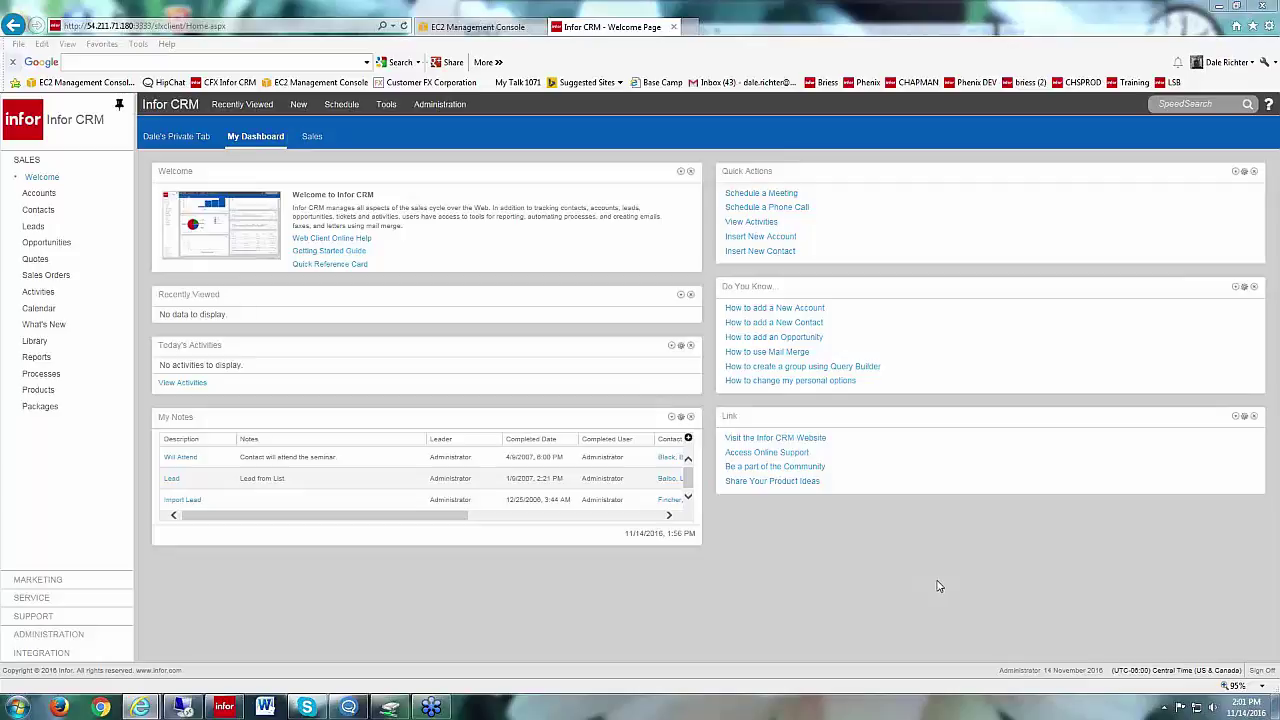
Step: Open the opportunity defaults in the user options and check the available default opportunity statuses
click(382, 108)
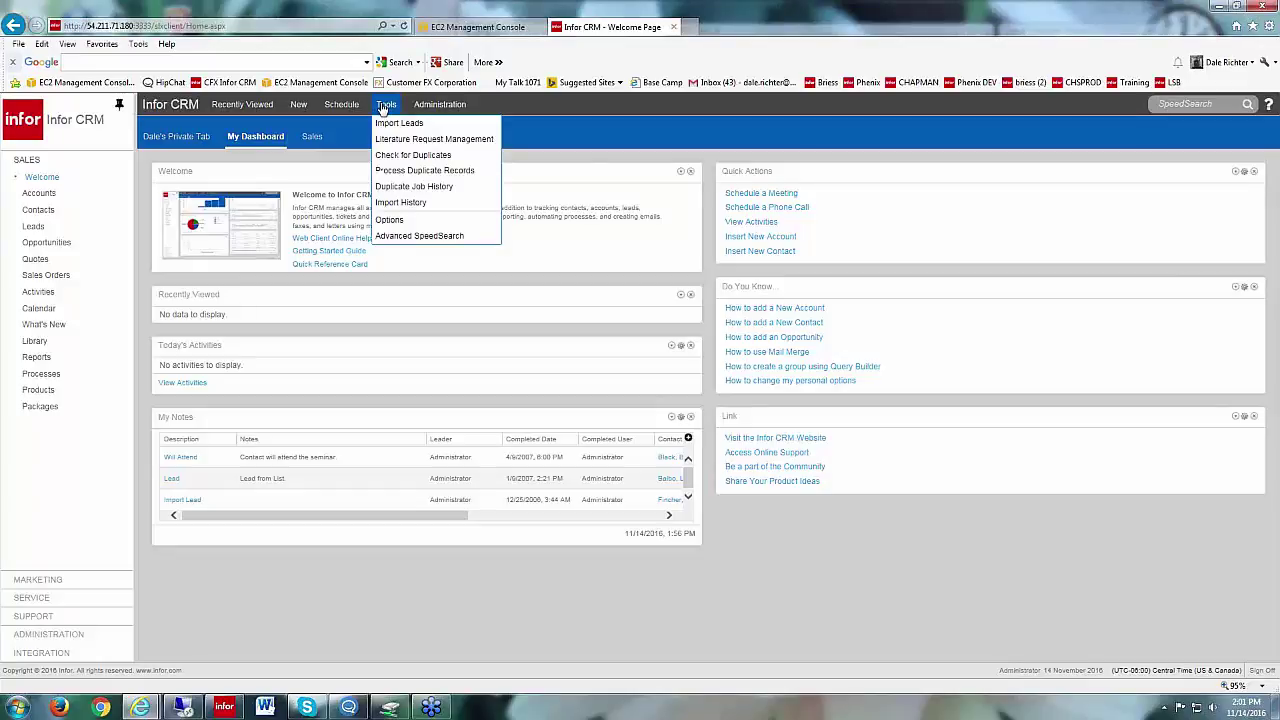
click(390, 219)
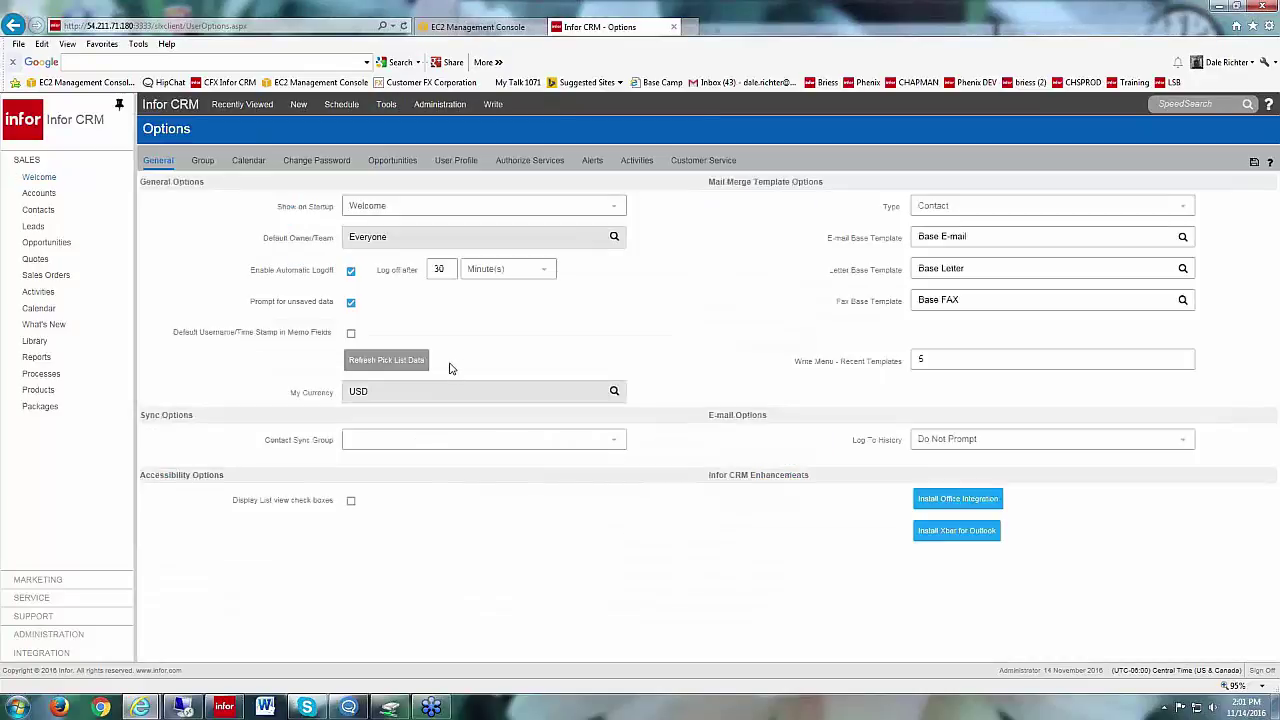
click(390, 162)
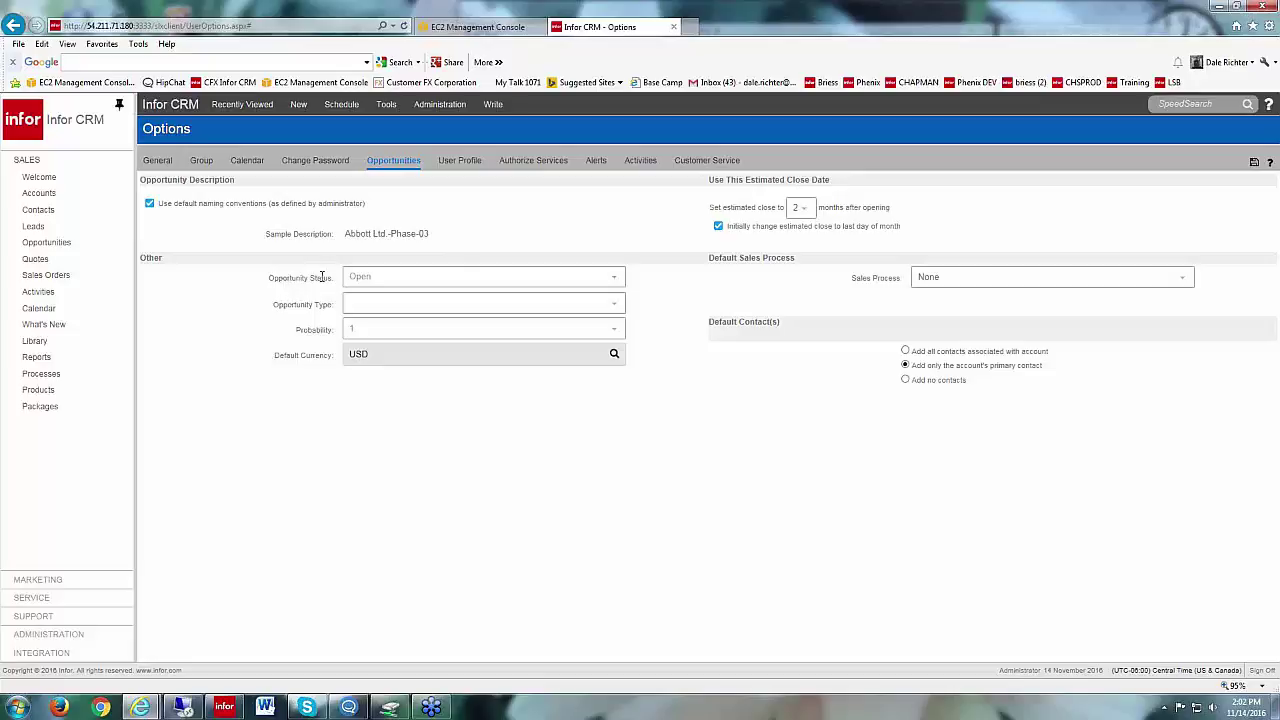
click(614, 279)
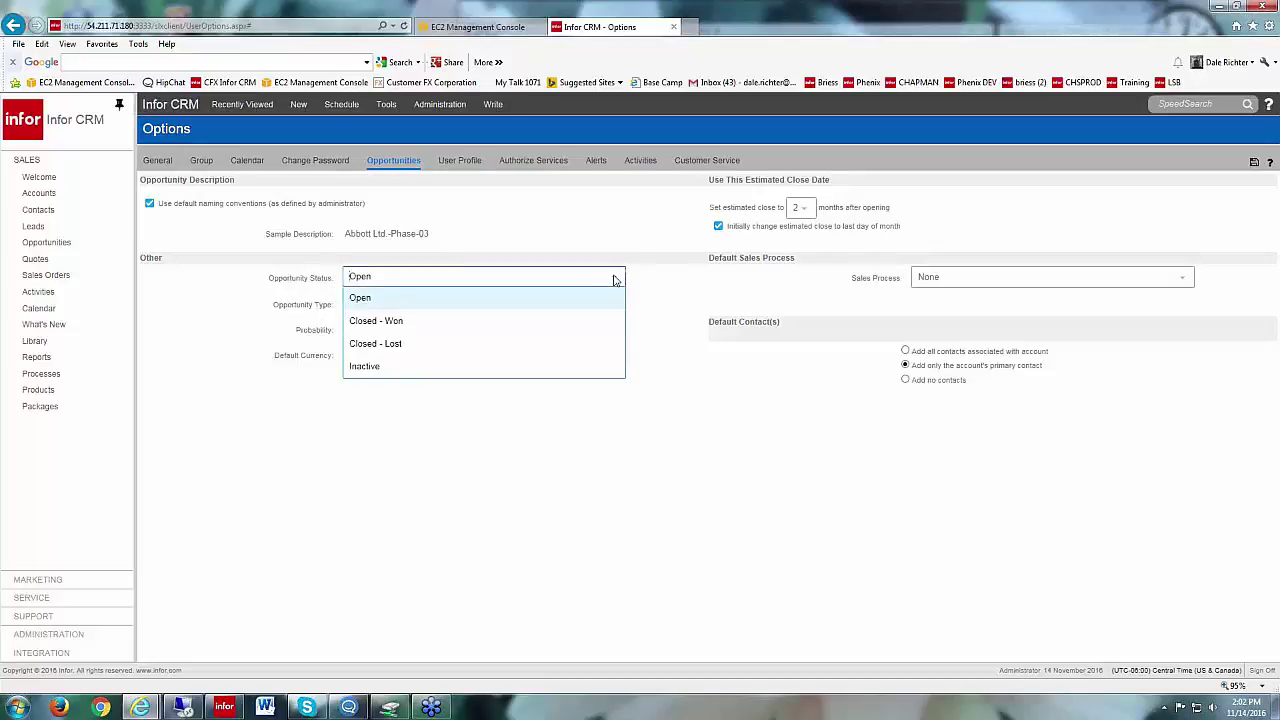
click(614, 279)
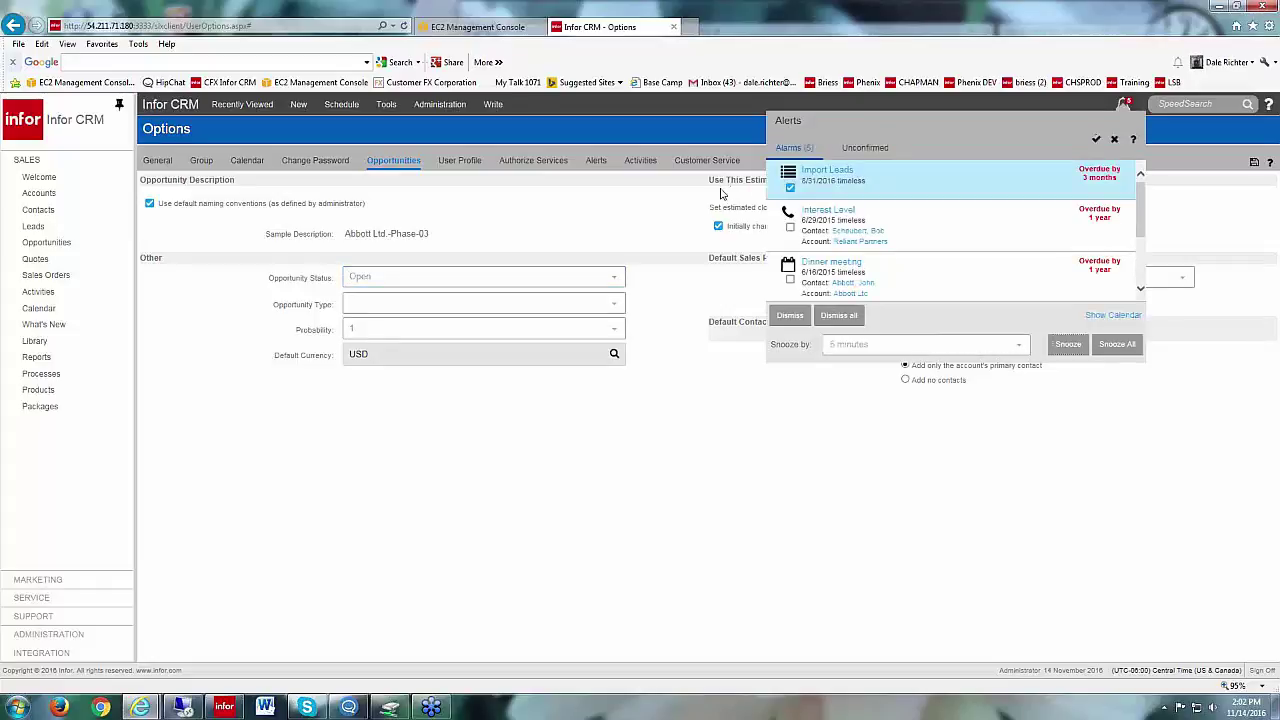
Step: Snooze all alerts and set the default sales process to New Technology Global/National Accounts
click(1122, 346)
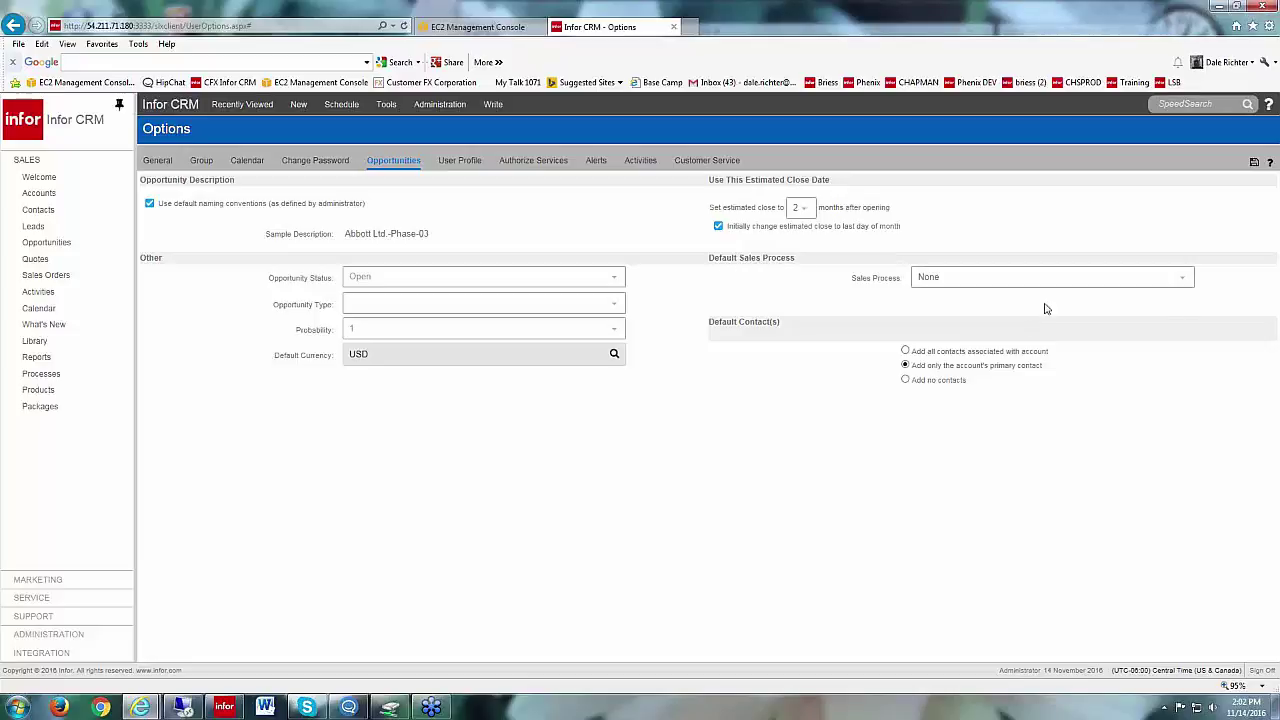
click(1184, 280)
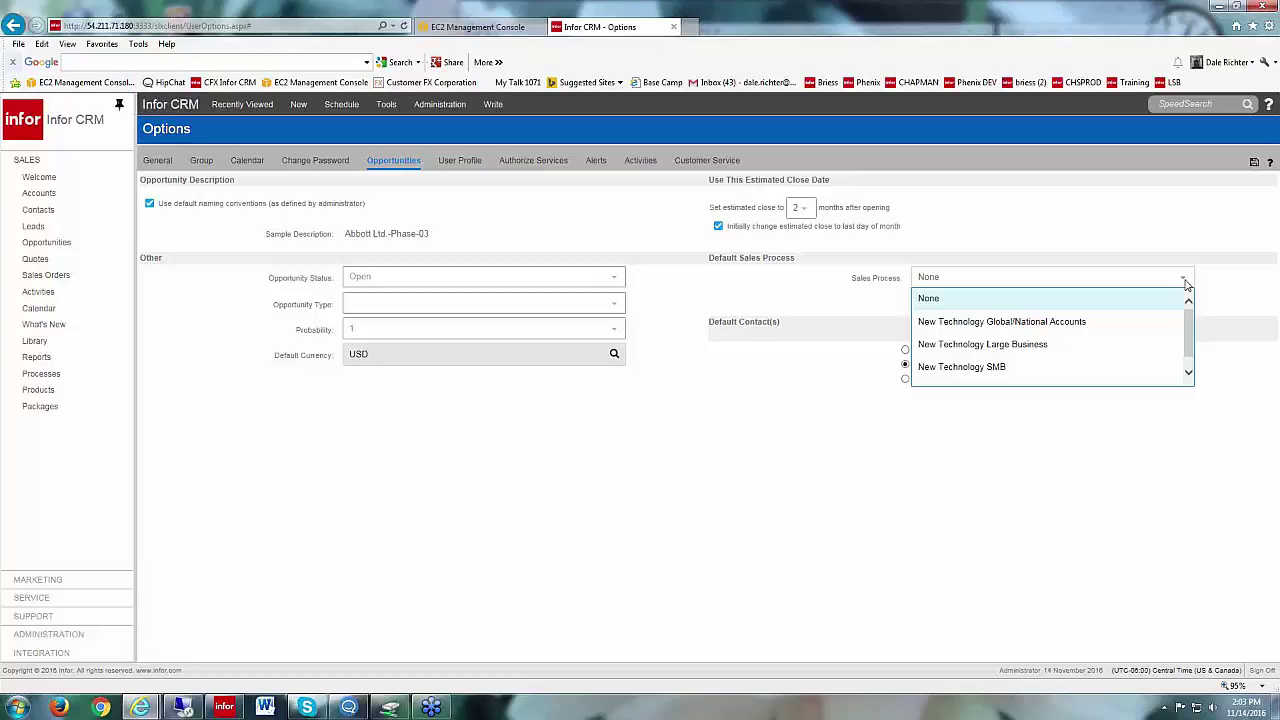
click(966, 302)
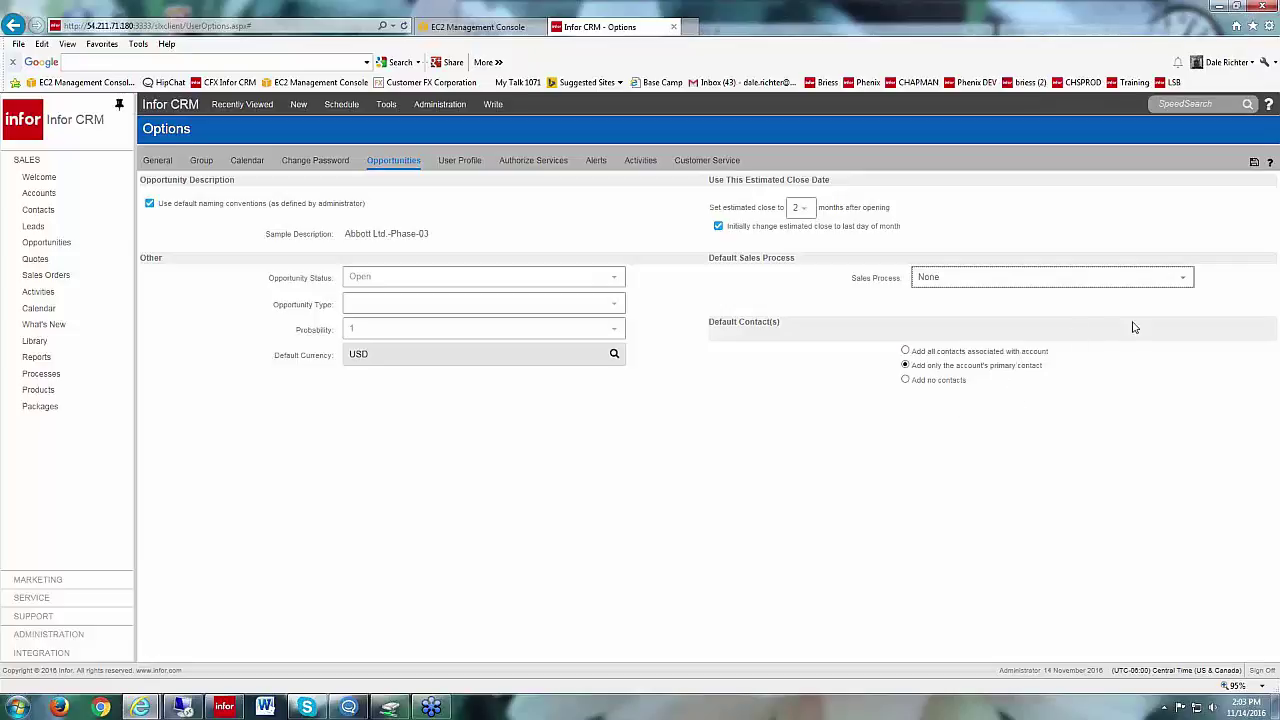
click(1175, 278)
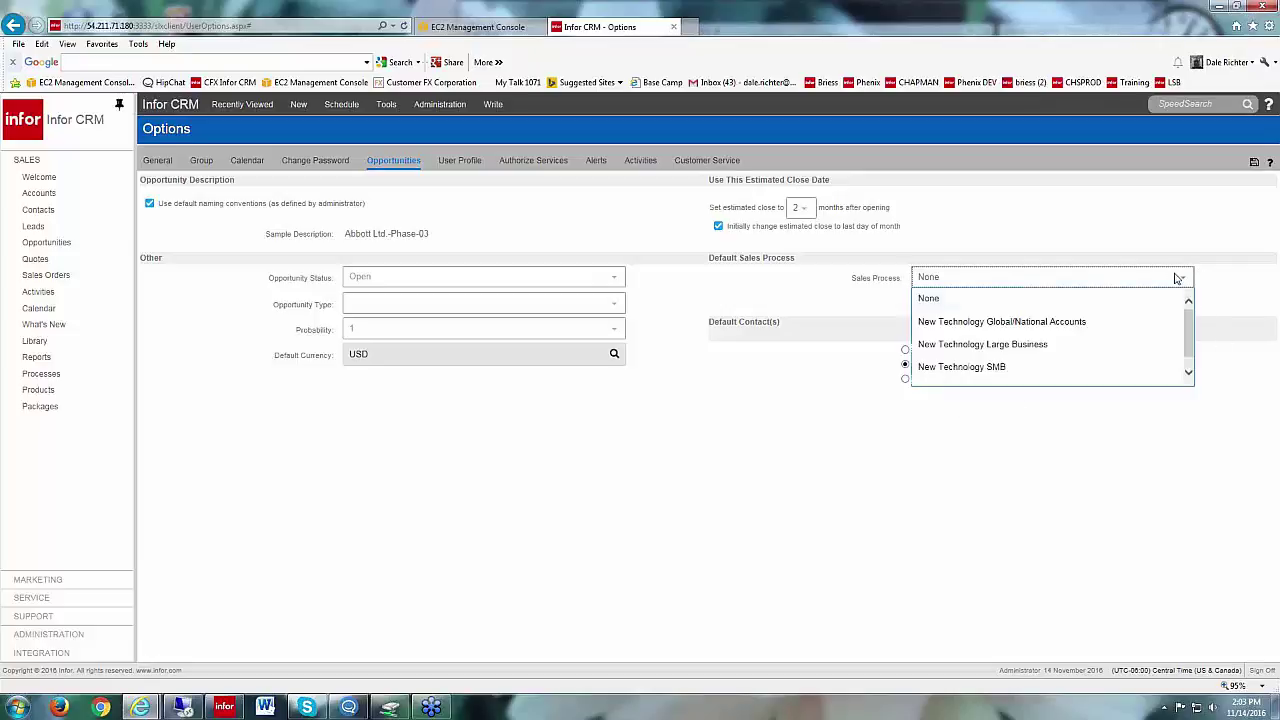
click(982, 322)
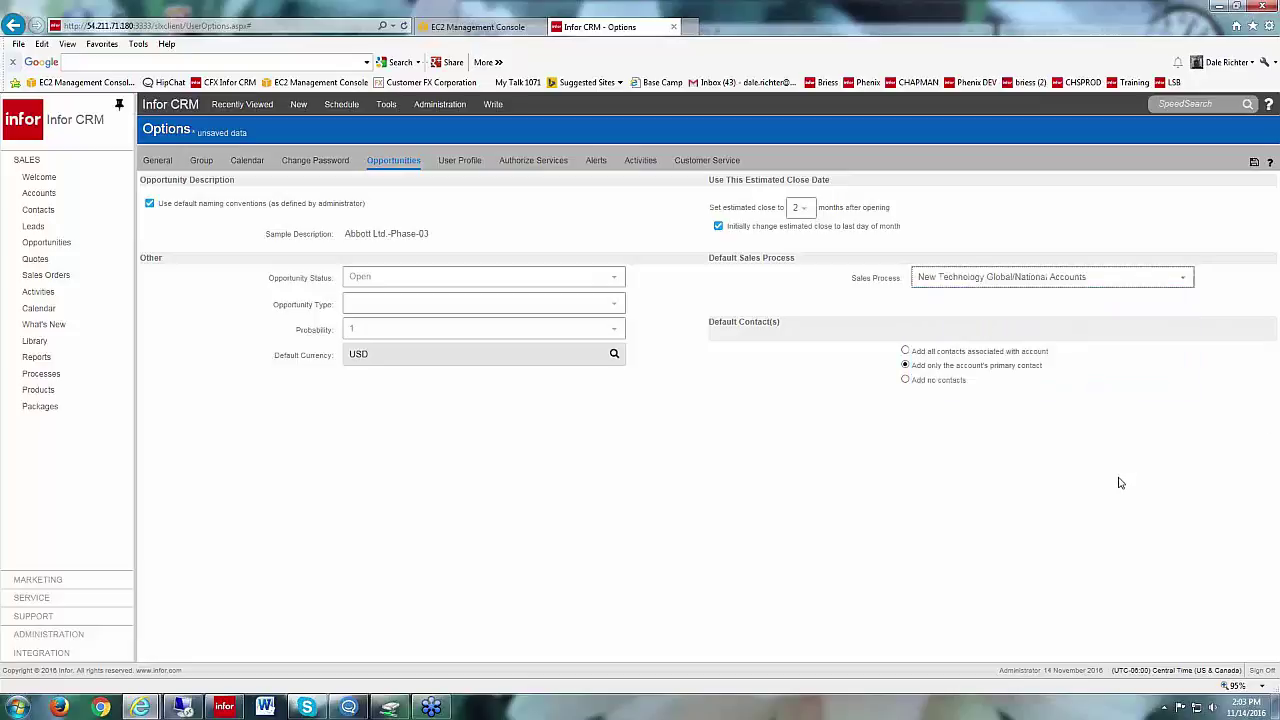
Step: Set the default opportunity type to New and the probability to 10, and save the options
click(617, 305)
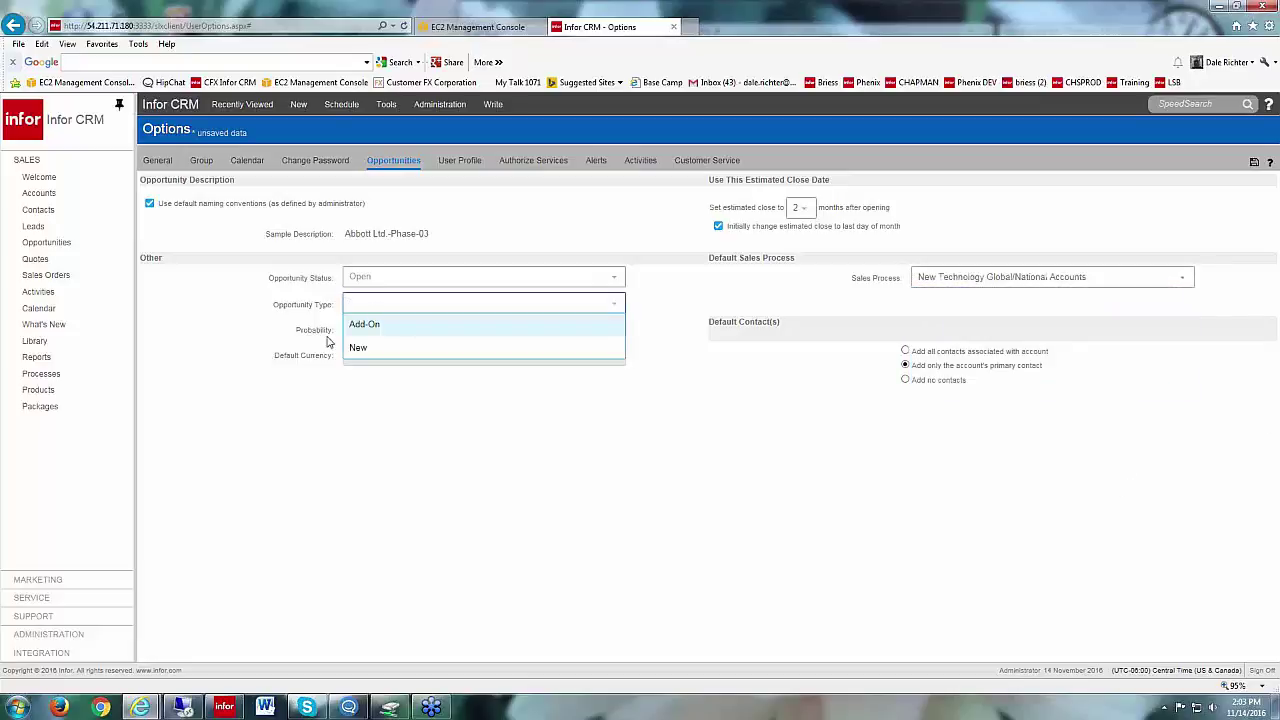
click(358, 350)
click(603, 337)
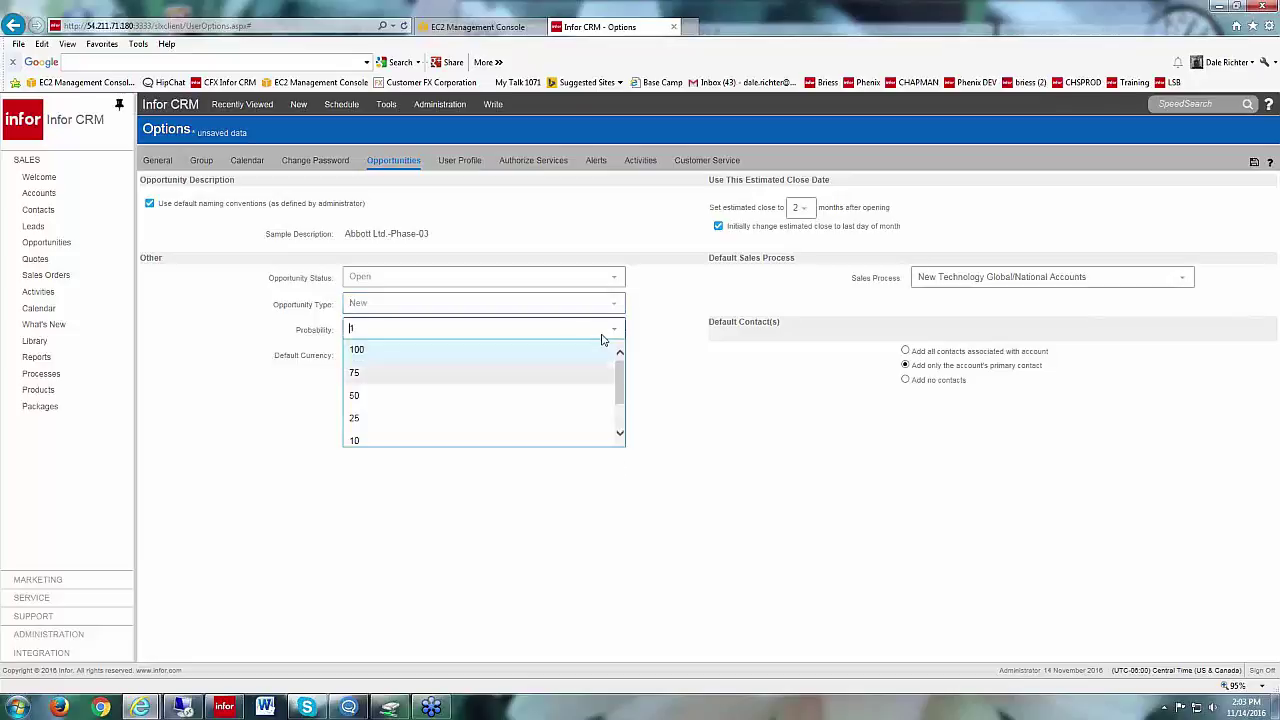
click(355, 440)
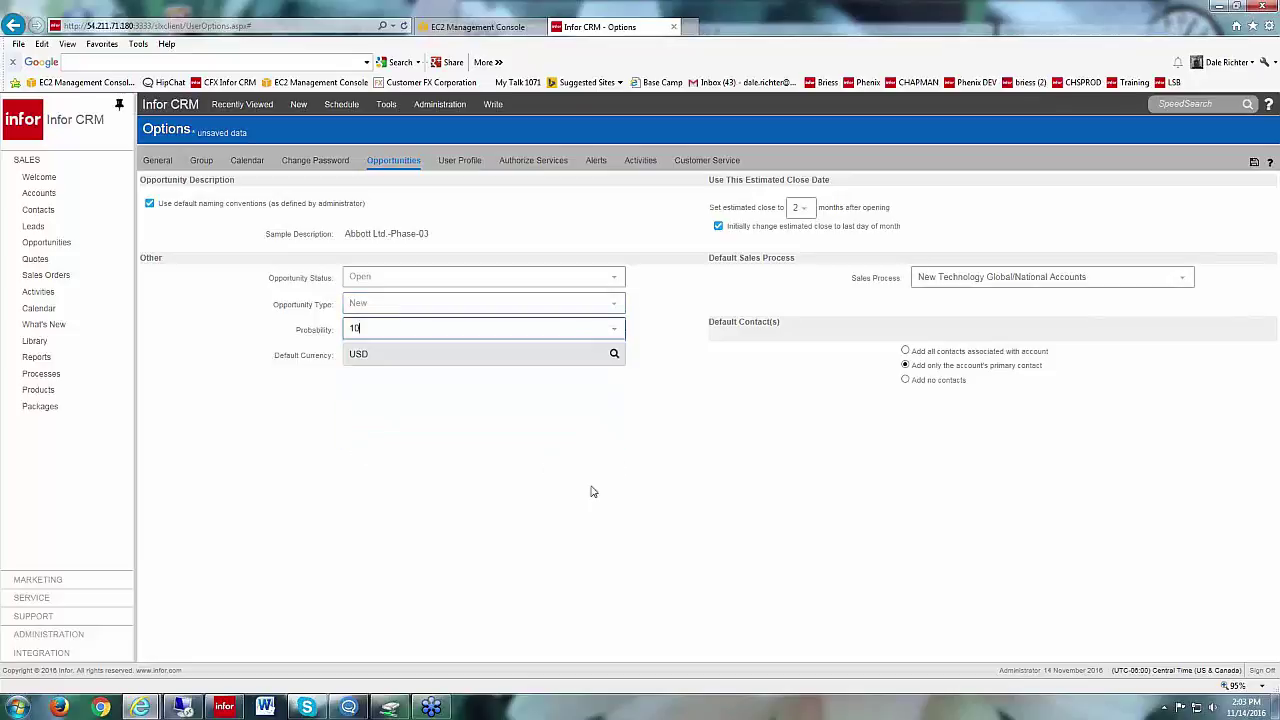
click(1252, 164)
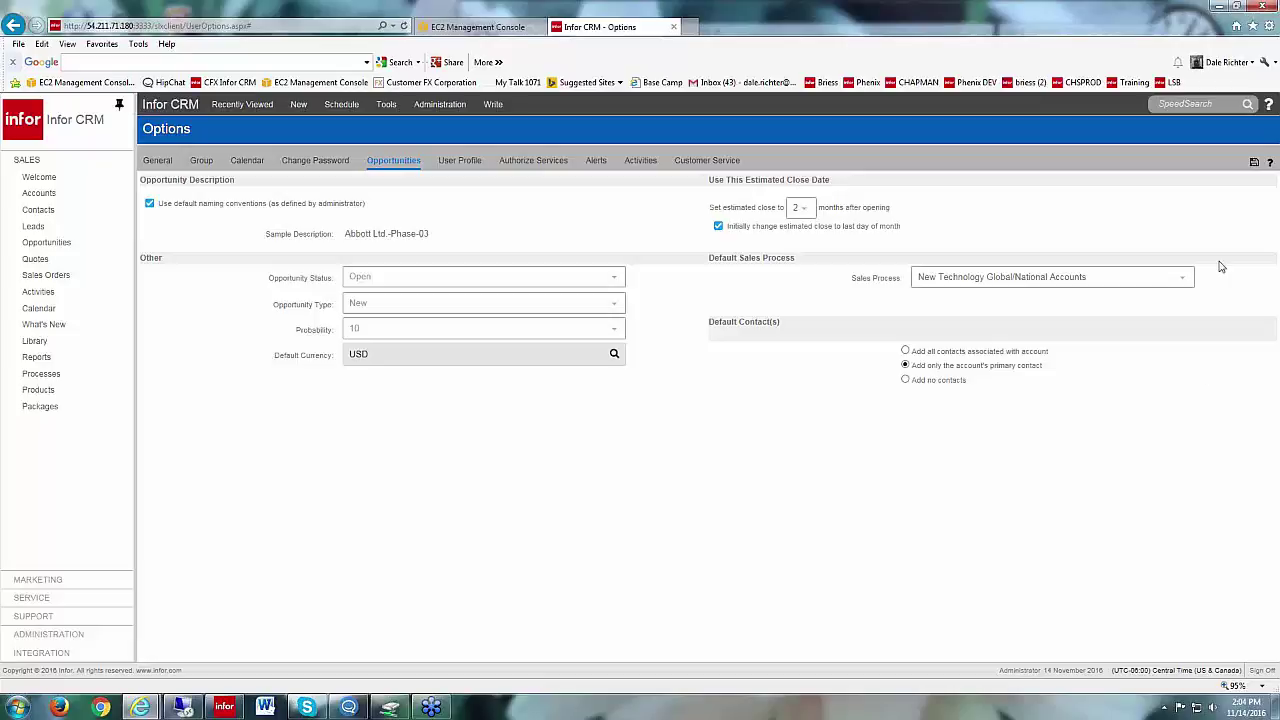
Step: Open the Abbott WorldWide account and start a new opportunity for it
click(38, 193)
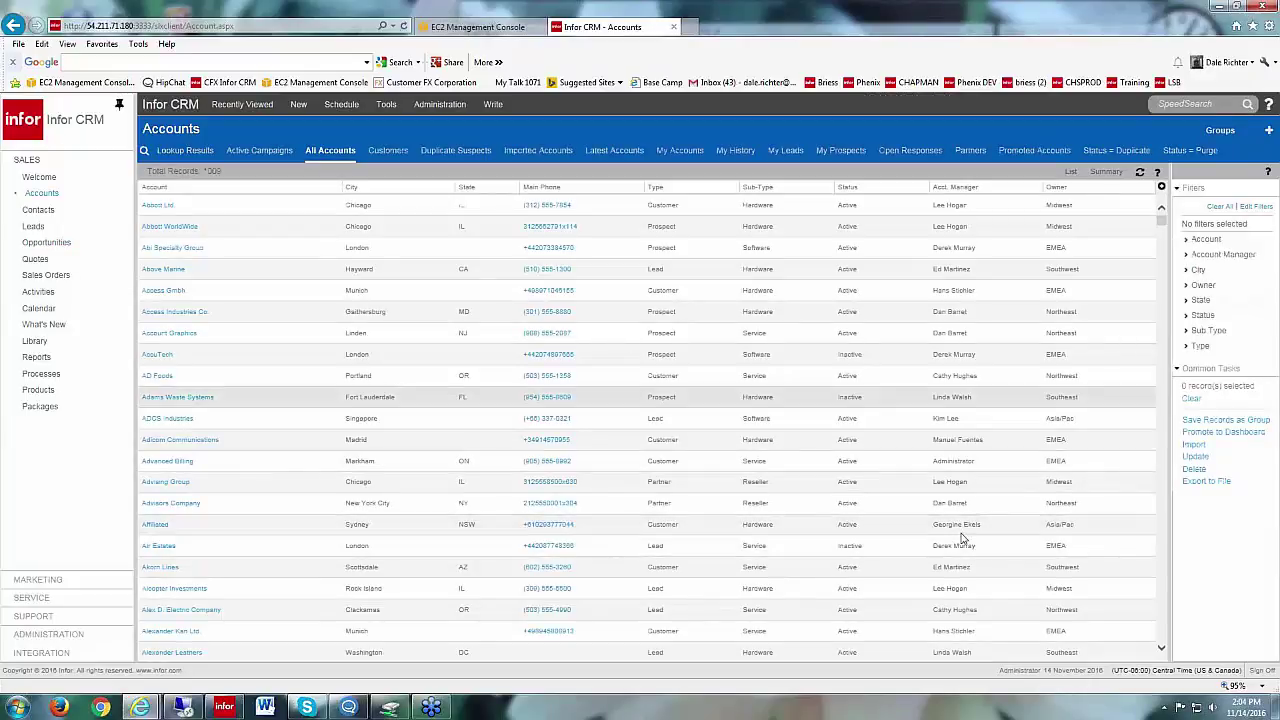
click(170, 229)
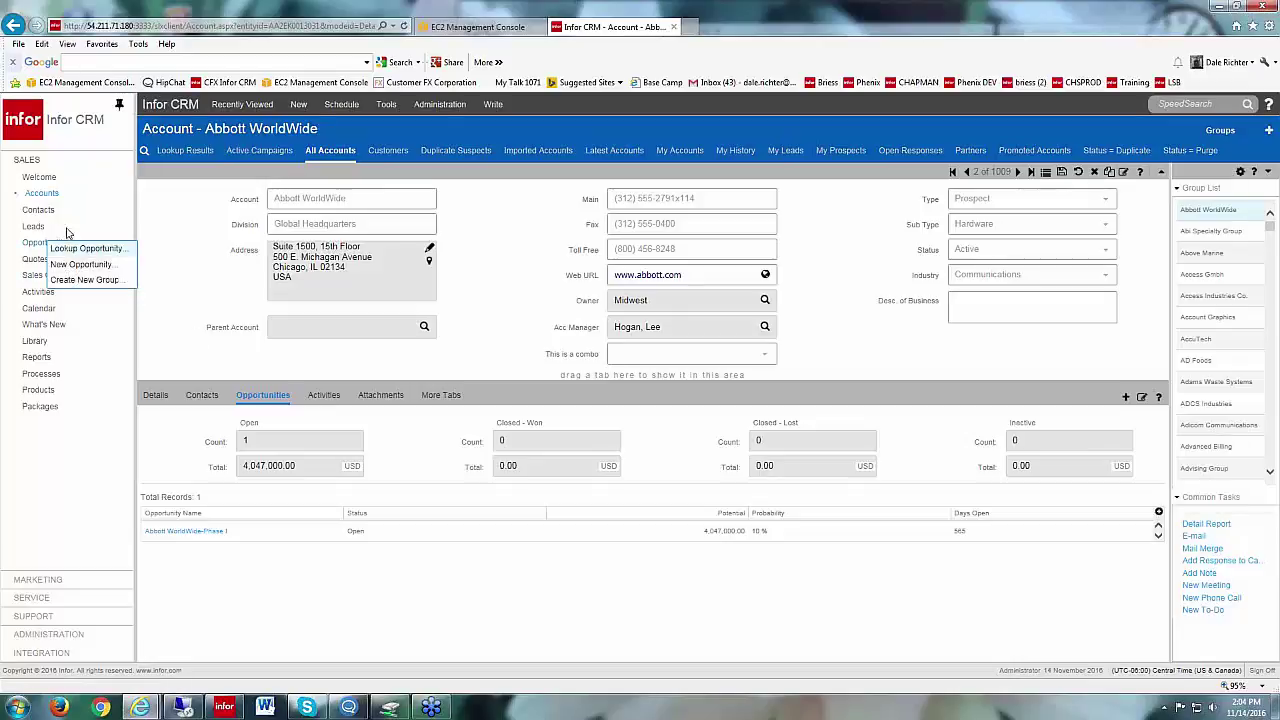
click(297, 106)
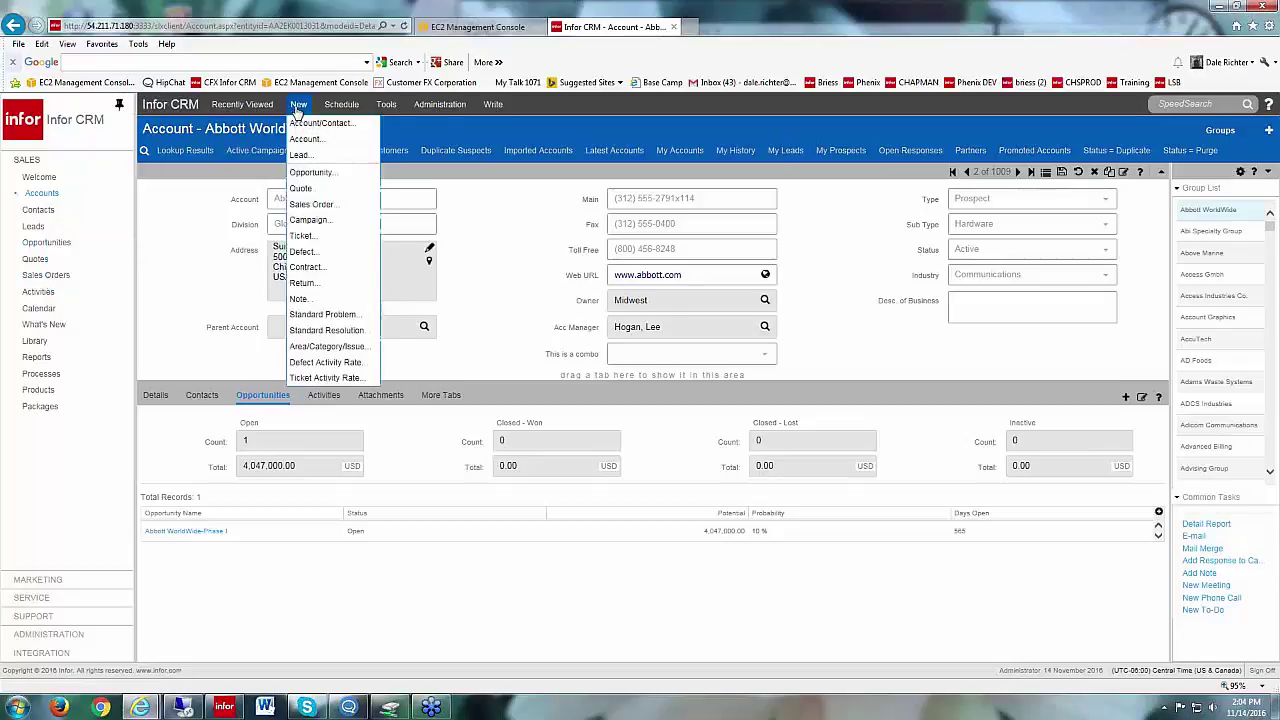
click(305, 175)
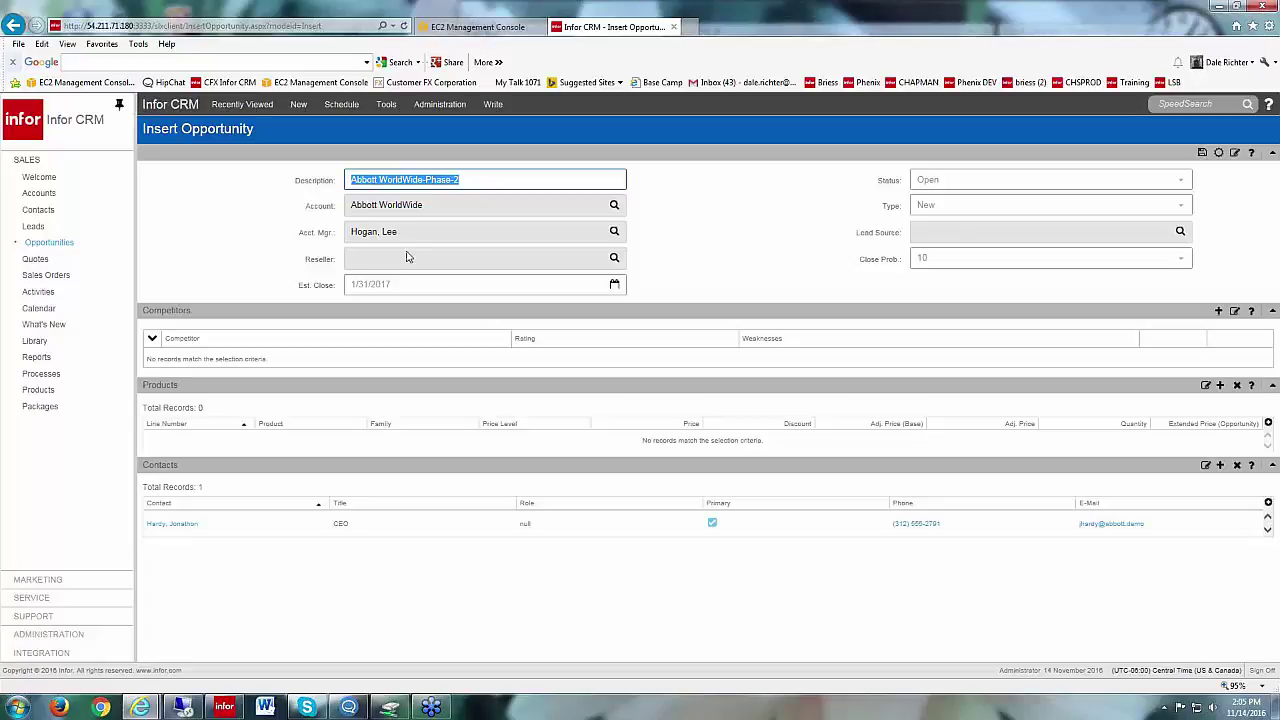
Step: Browse the reseller accounts available for the new opportunity and leave the lookup without choosing one
click(618, 262)
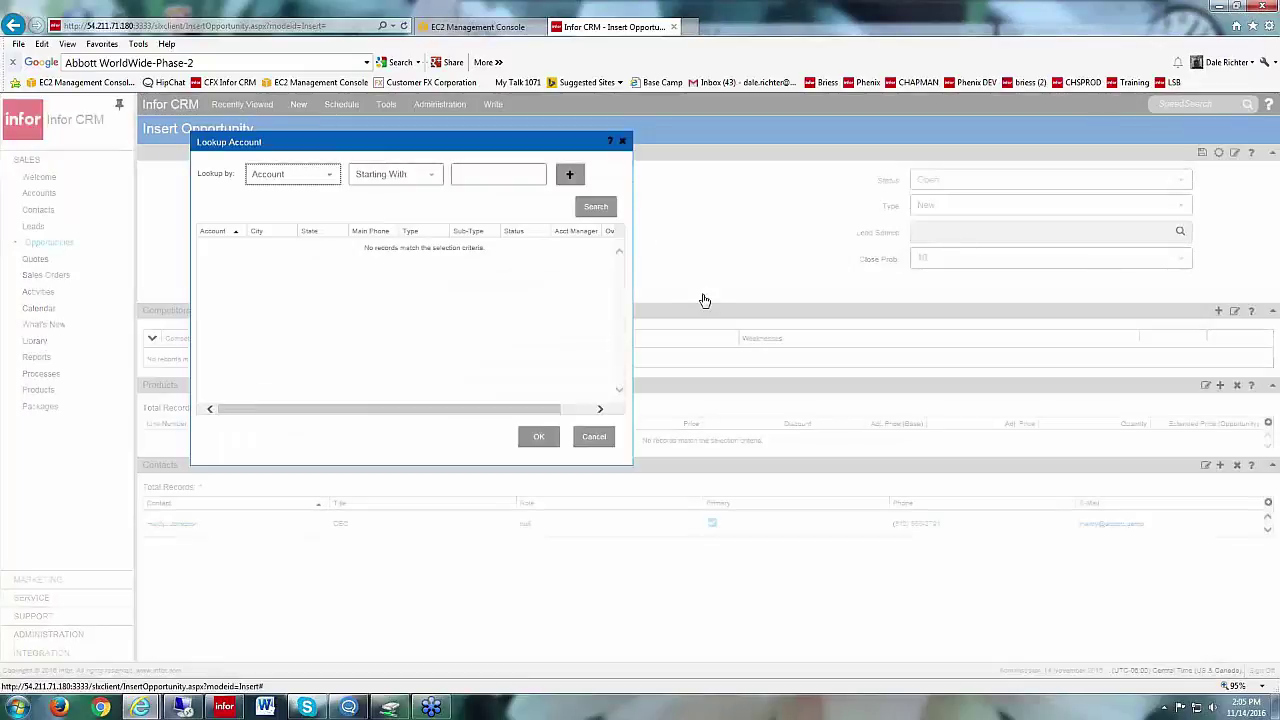
click(606, 207)
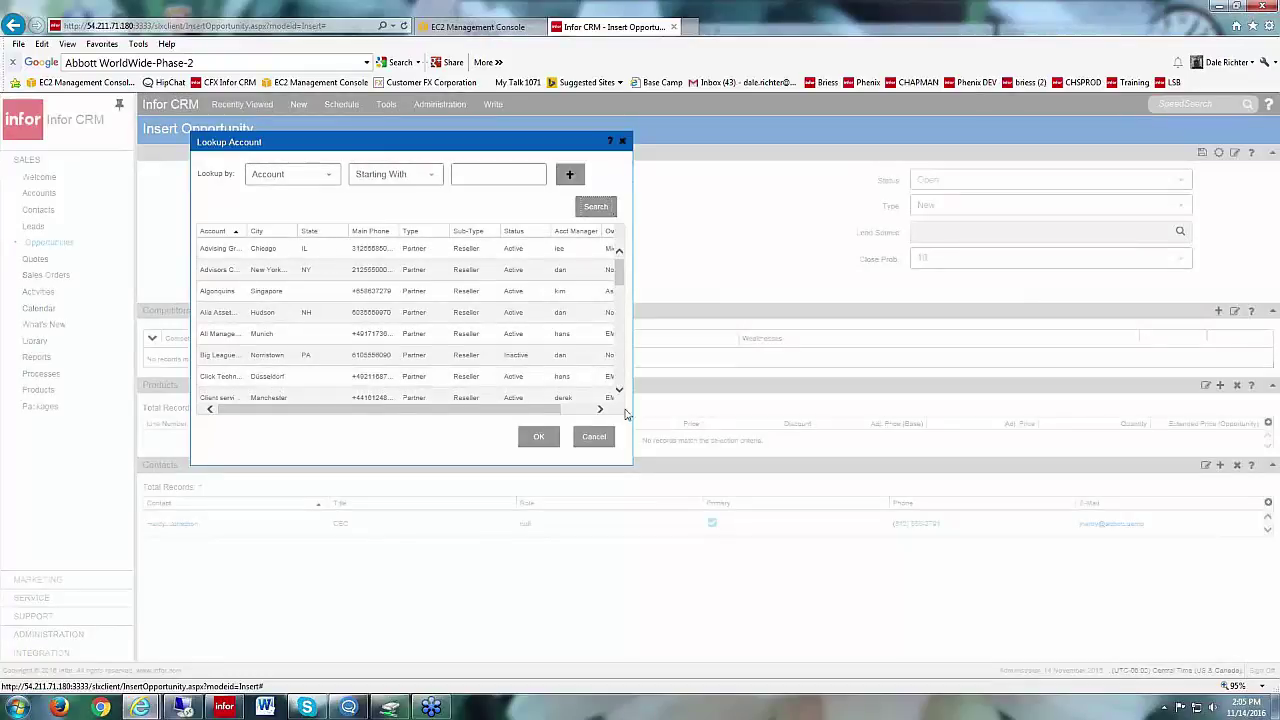
click(594, 437)
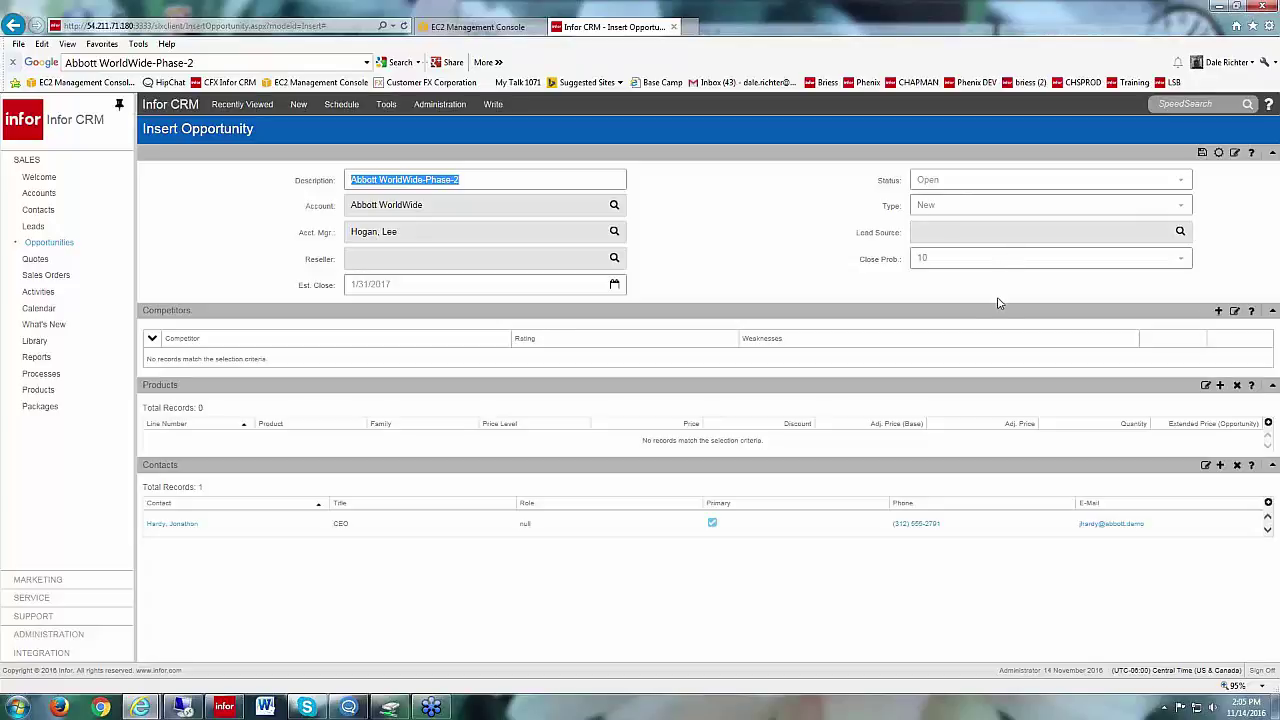
Step: Set the new opportunity's lead source to E-mail - General and save the opportunity
click(1181, 232)
click(611, 215)
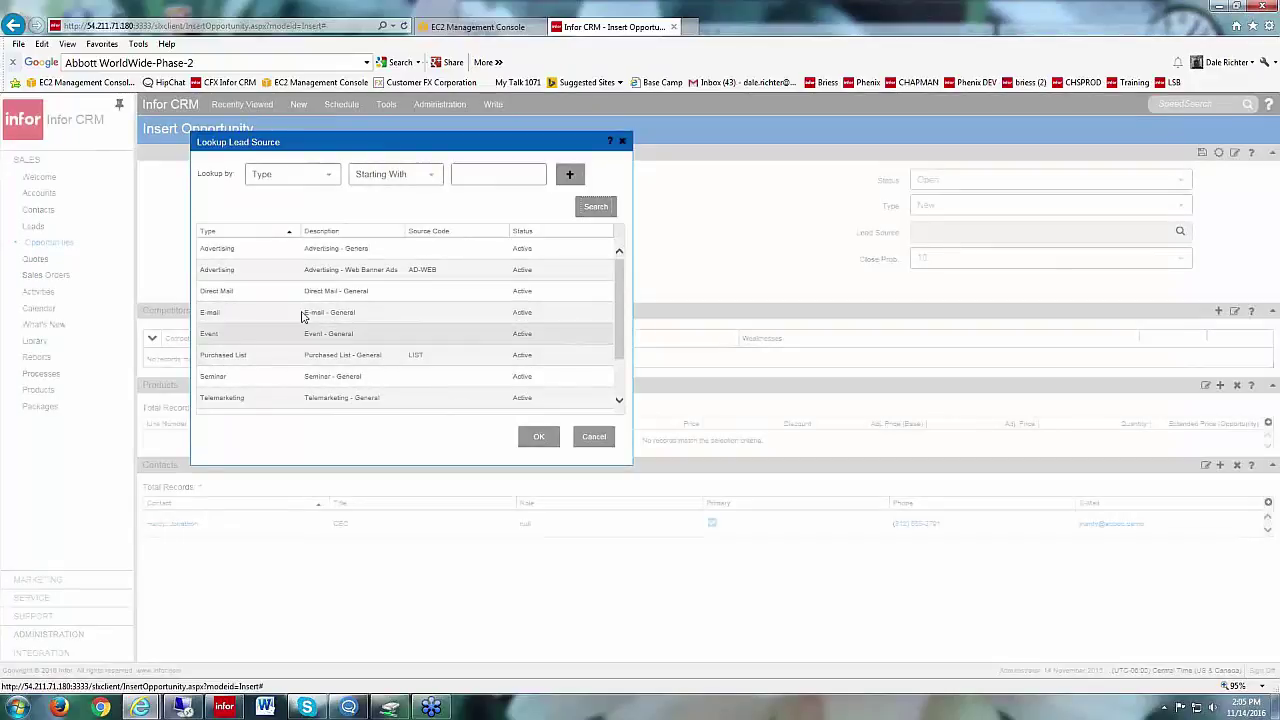
click(330, 312)
click(540, 437)
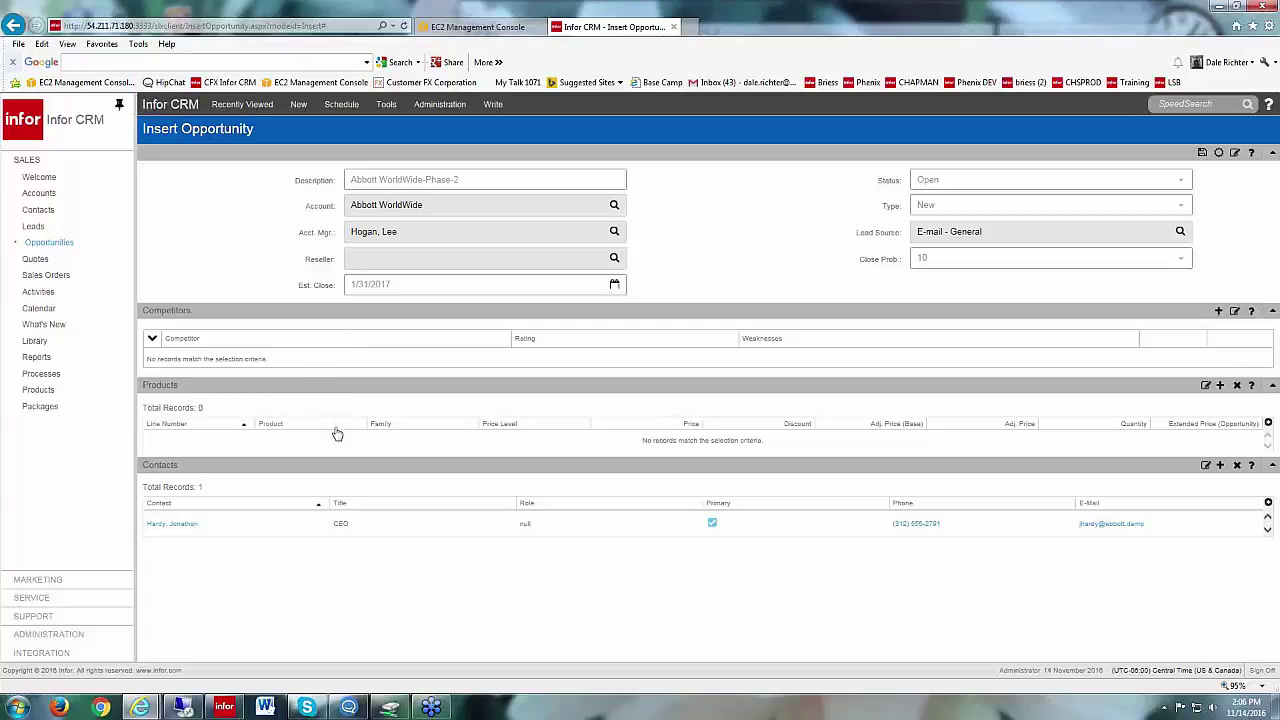
click(1203, 152)
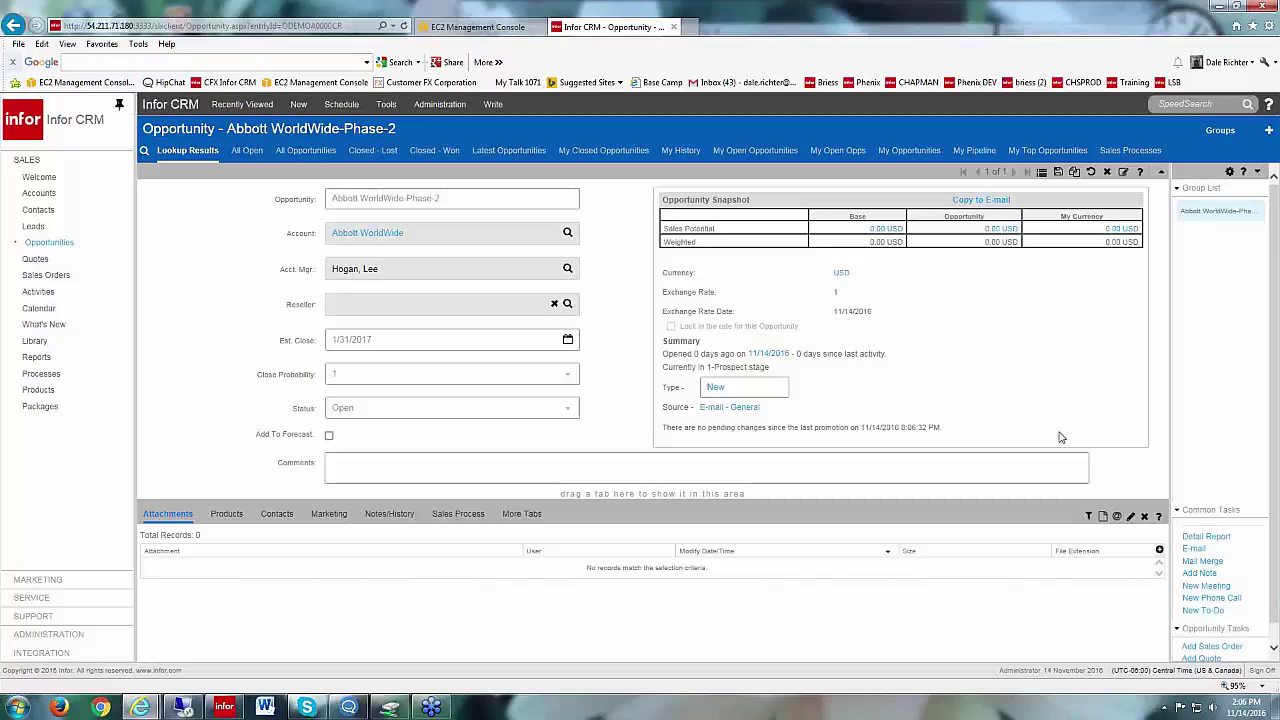
Step: Move the Competitors view out of the additional tabs into the opportunity's main tab row, between Marketing and Notes/History
click(522, 514)
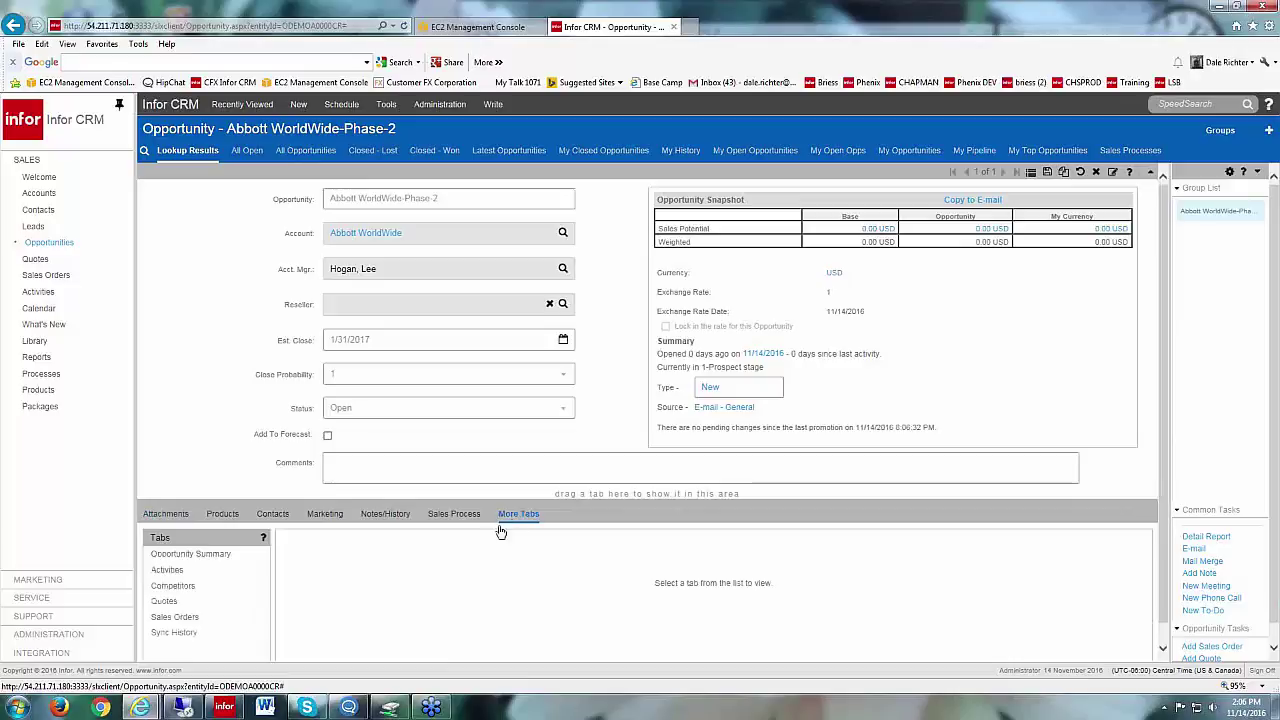
click(161, 590)
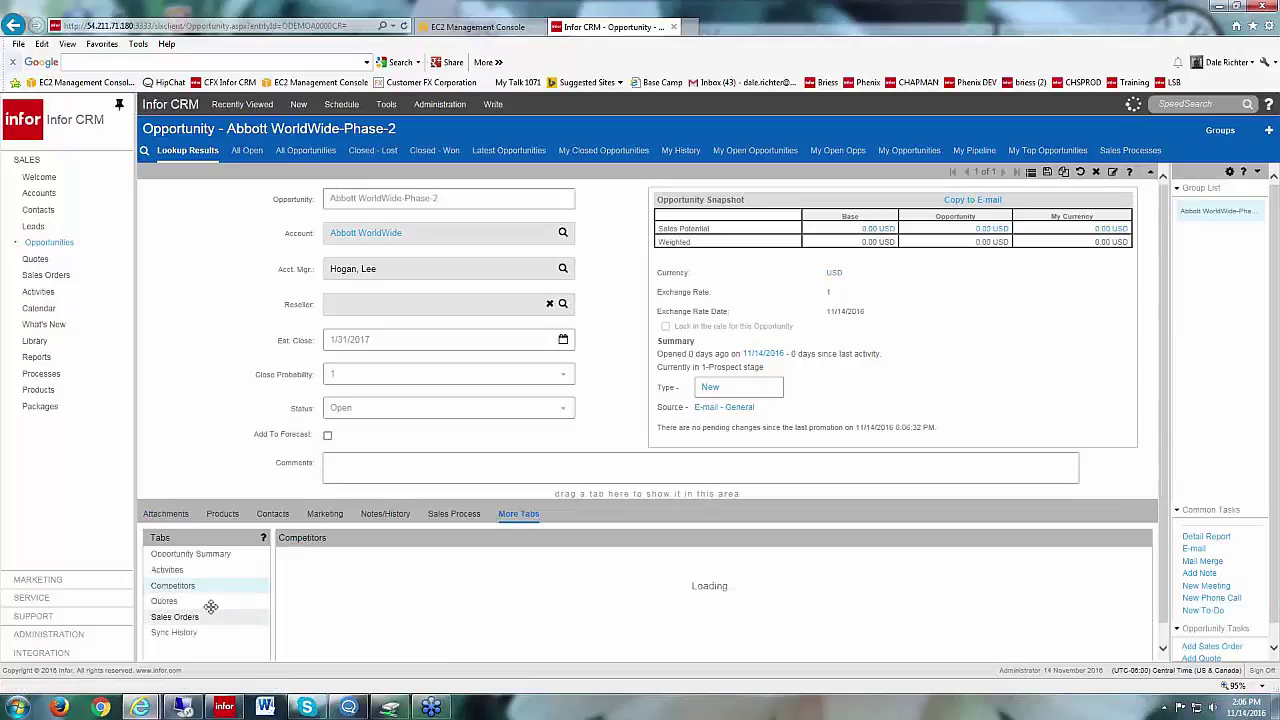
drag(185, 590, 405, 518)
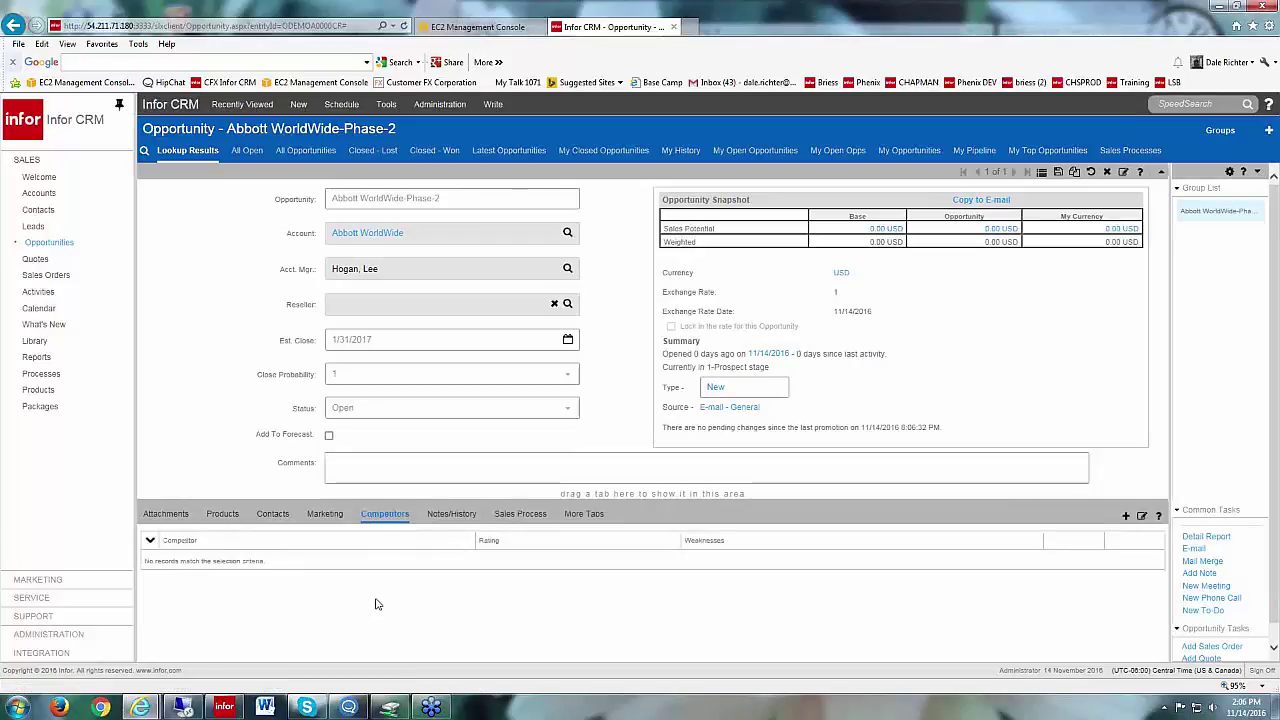
Step: Add Paradigm Systems as a competitor on the opportunity, keeping its default details
click(1128, 517)
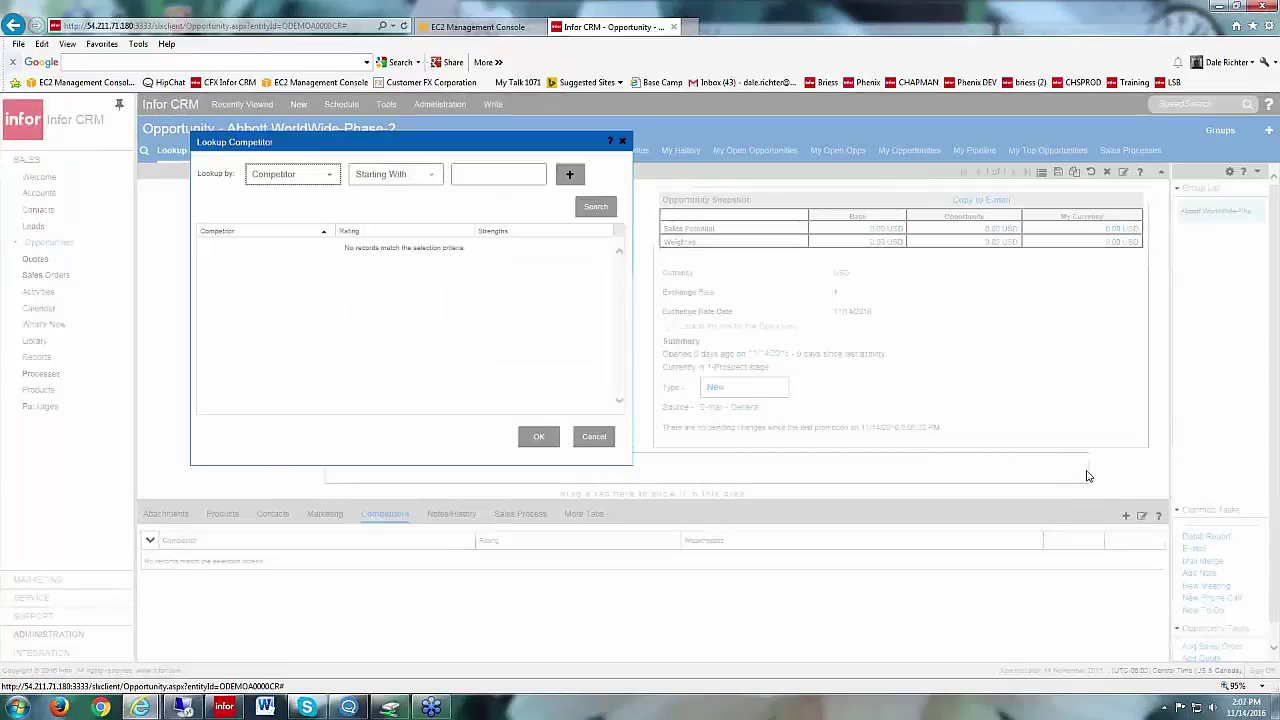
click(606, 208)
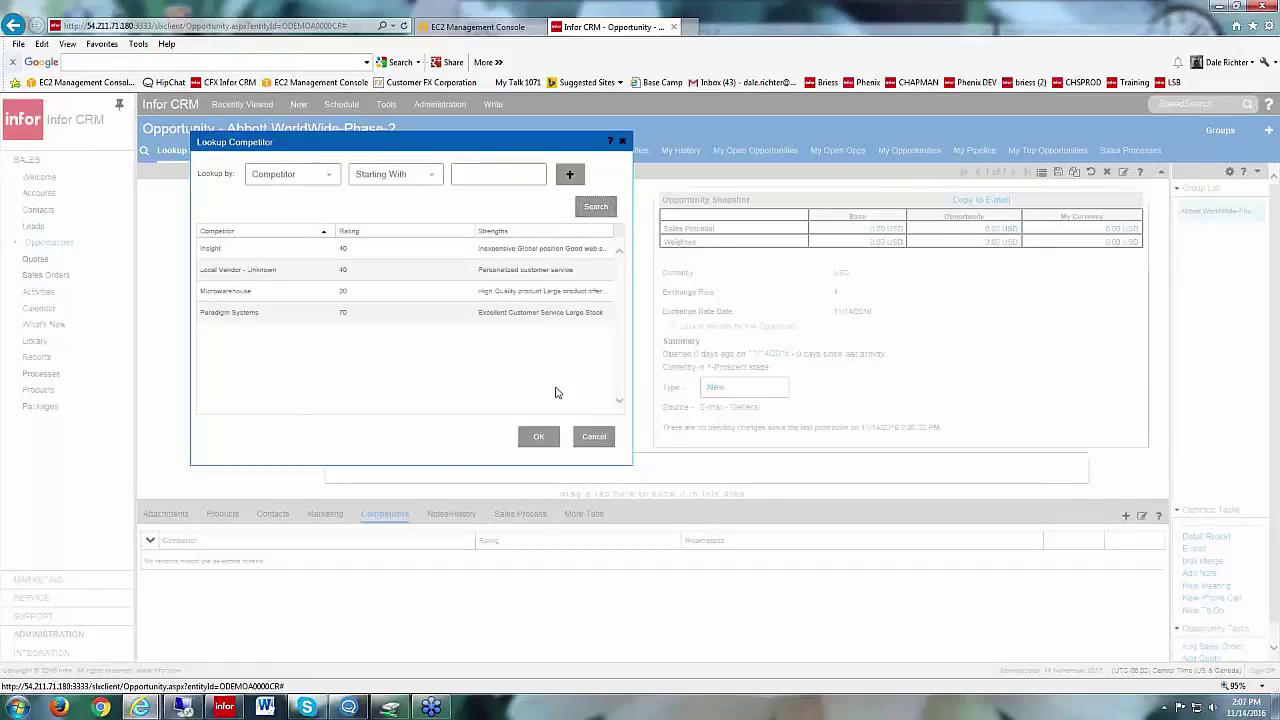
click(352, 315)
click(533, 438)
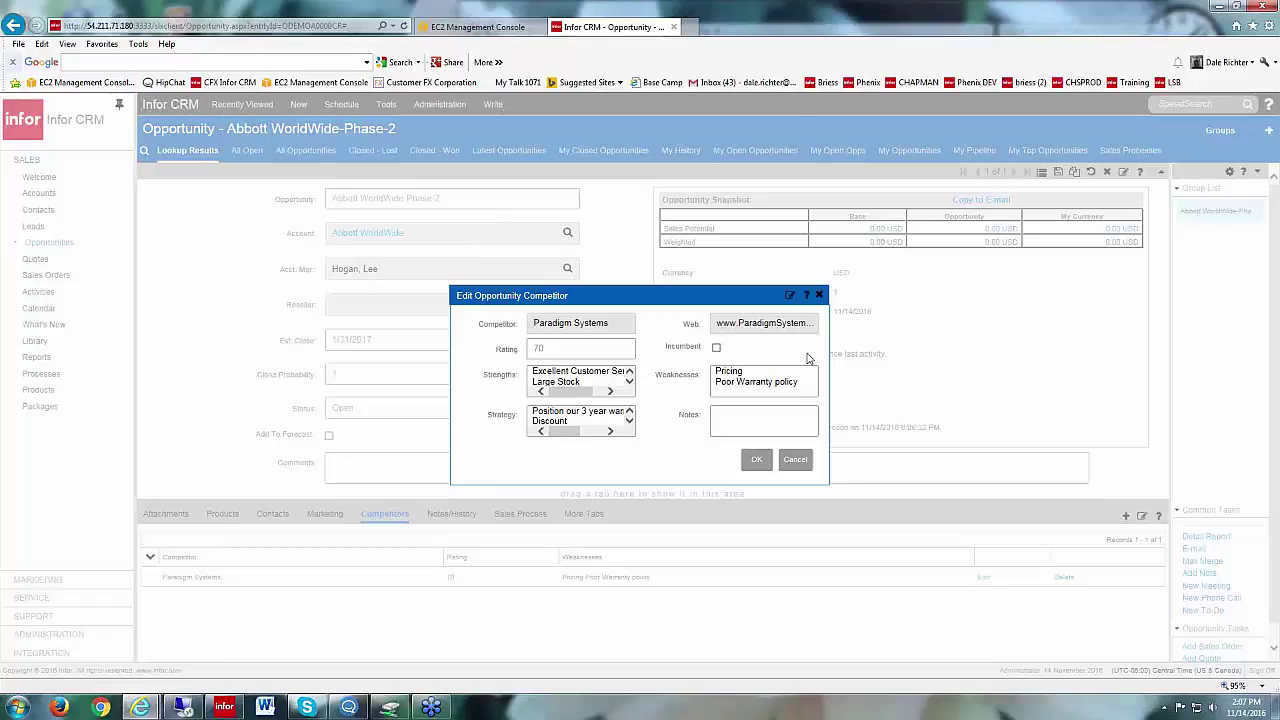
click(757, 459)
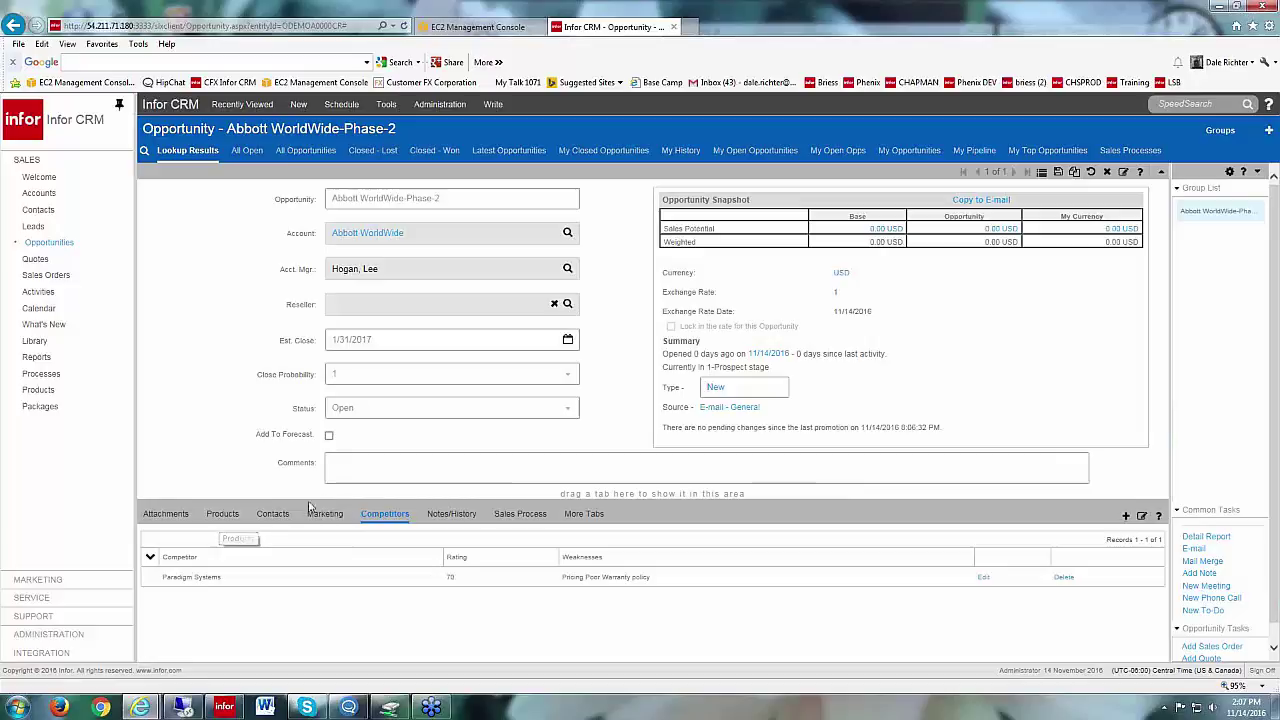
Step: Add the Dell Optiplex to the opportunity's products, checking the product lookup's search fields and operators
click(224, 515)
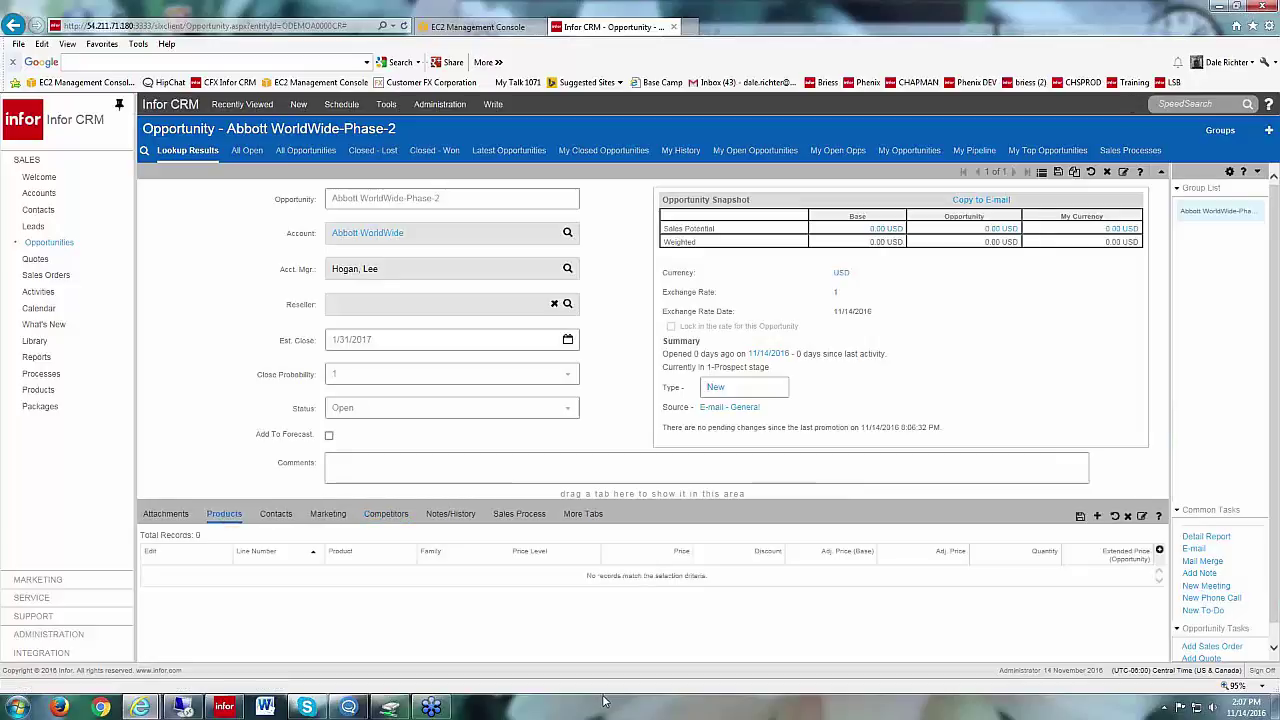
click(1098, 518)
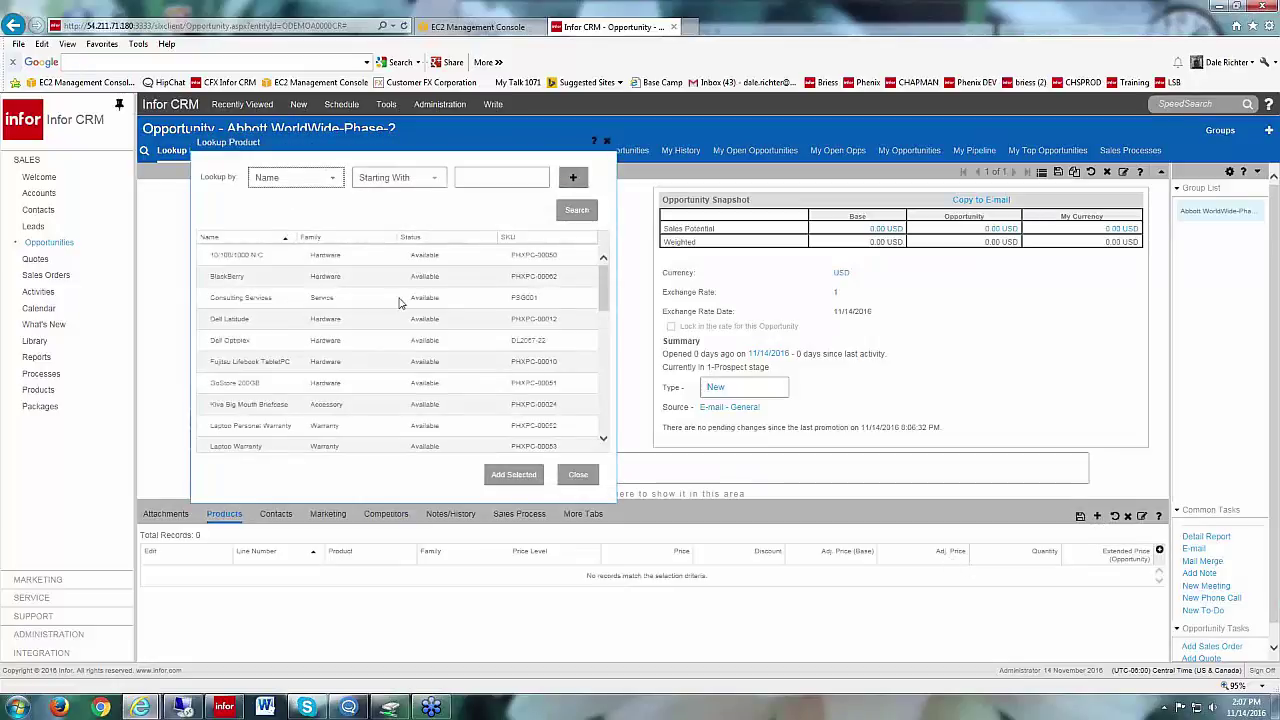
click(333, 179)
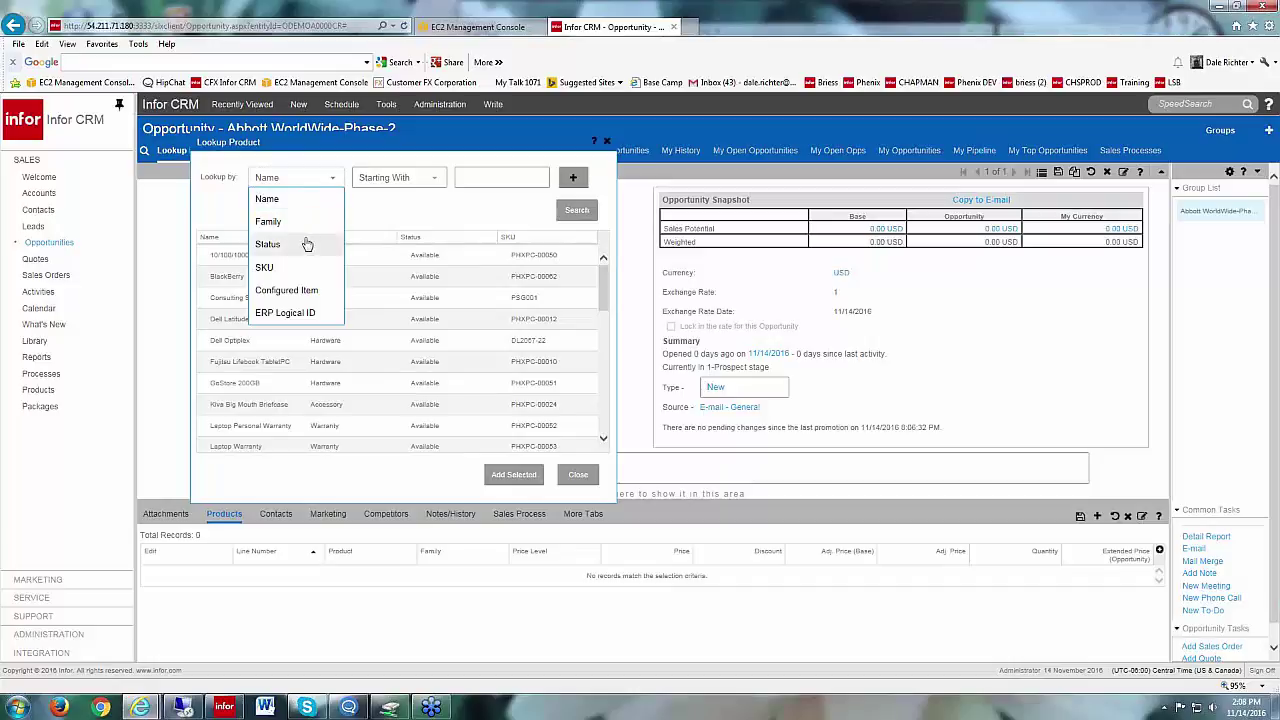
click(435, 181)
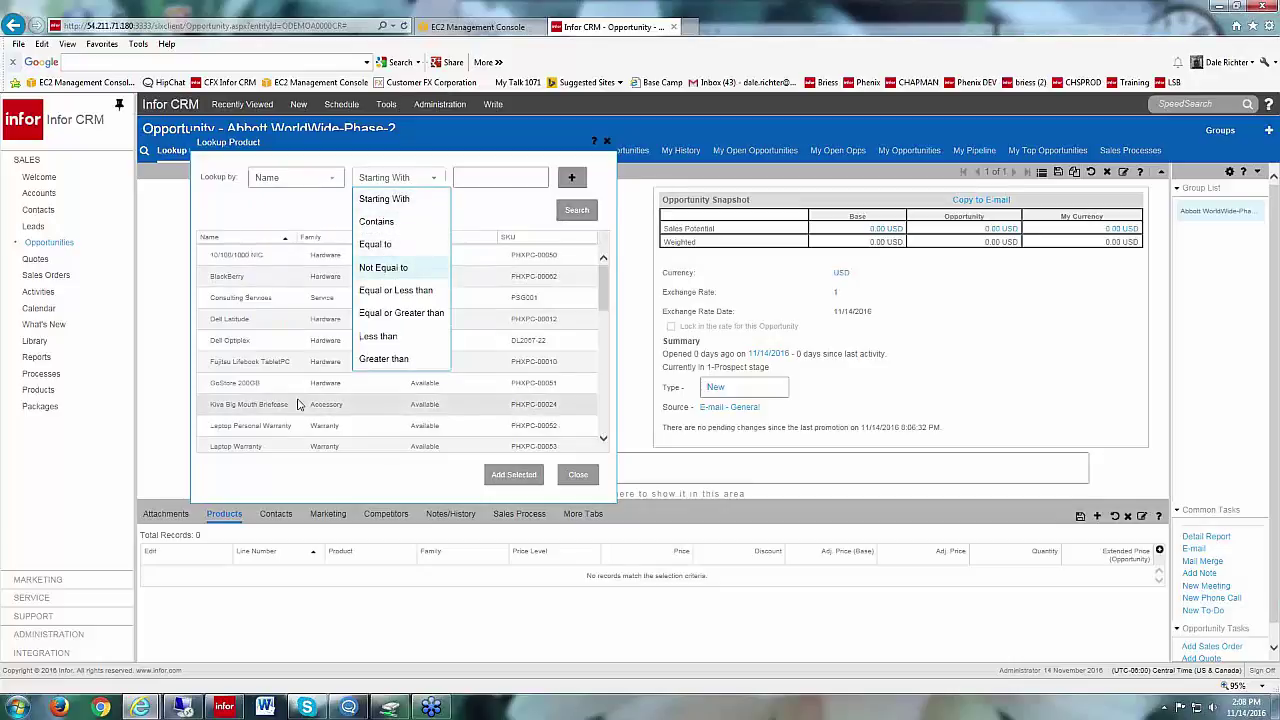
click(236, 345)
click(236, 345)
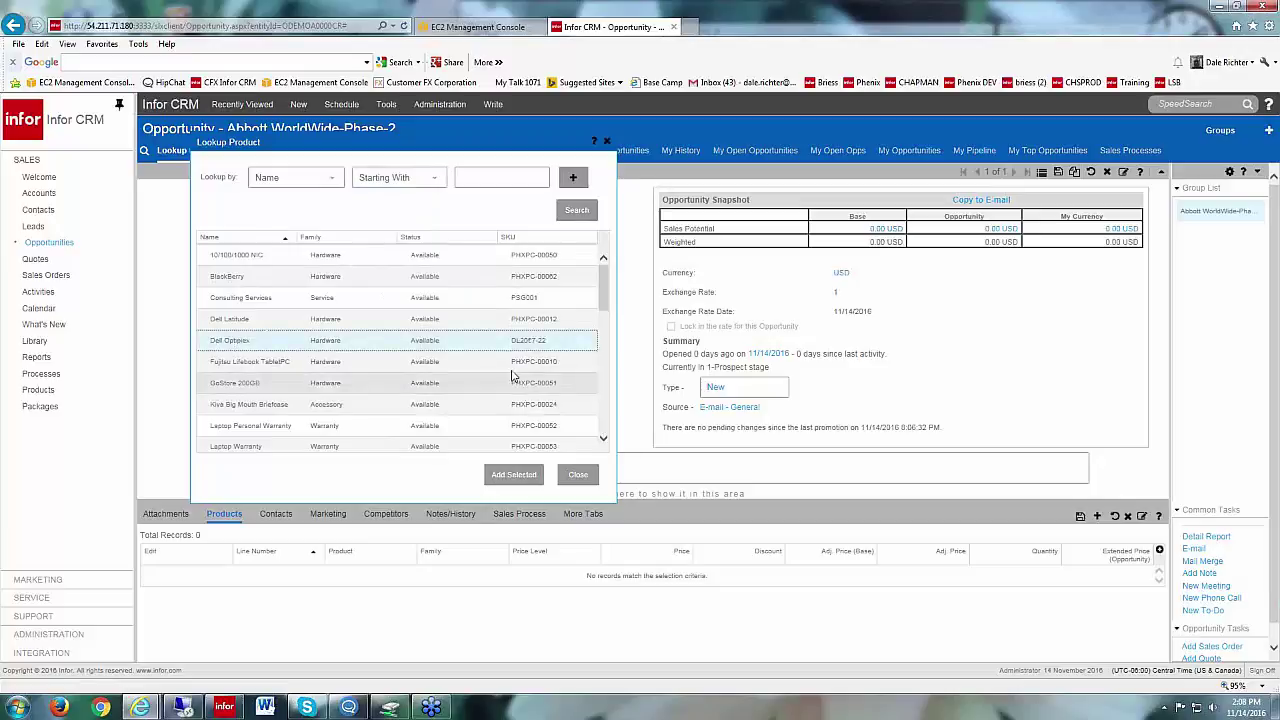
click(513, 476)
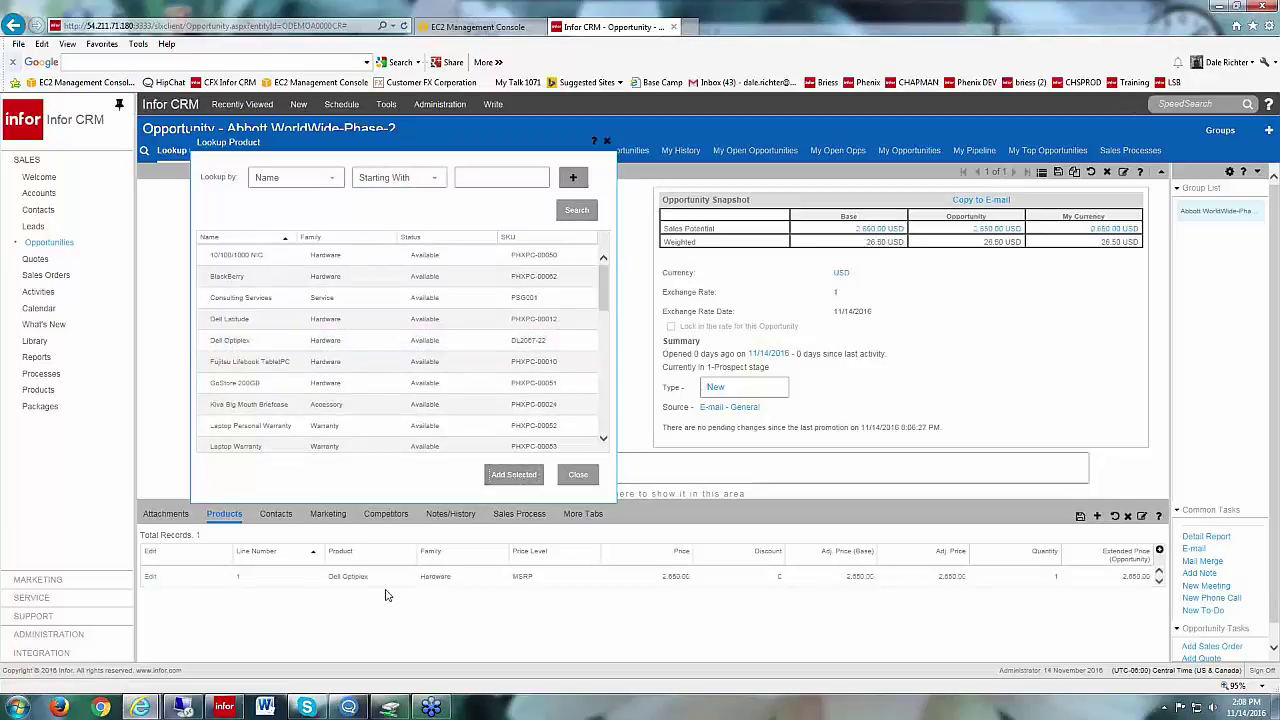
Step: Add the Laptop Personal Warranty and the NetPrinter Laser Elite to the opportunity's products and close the product lookup
click(241, 429)
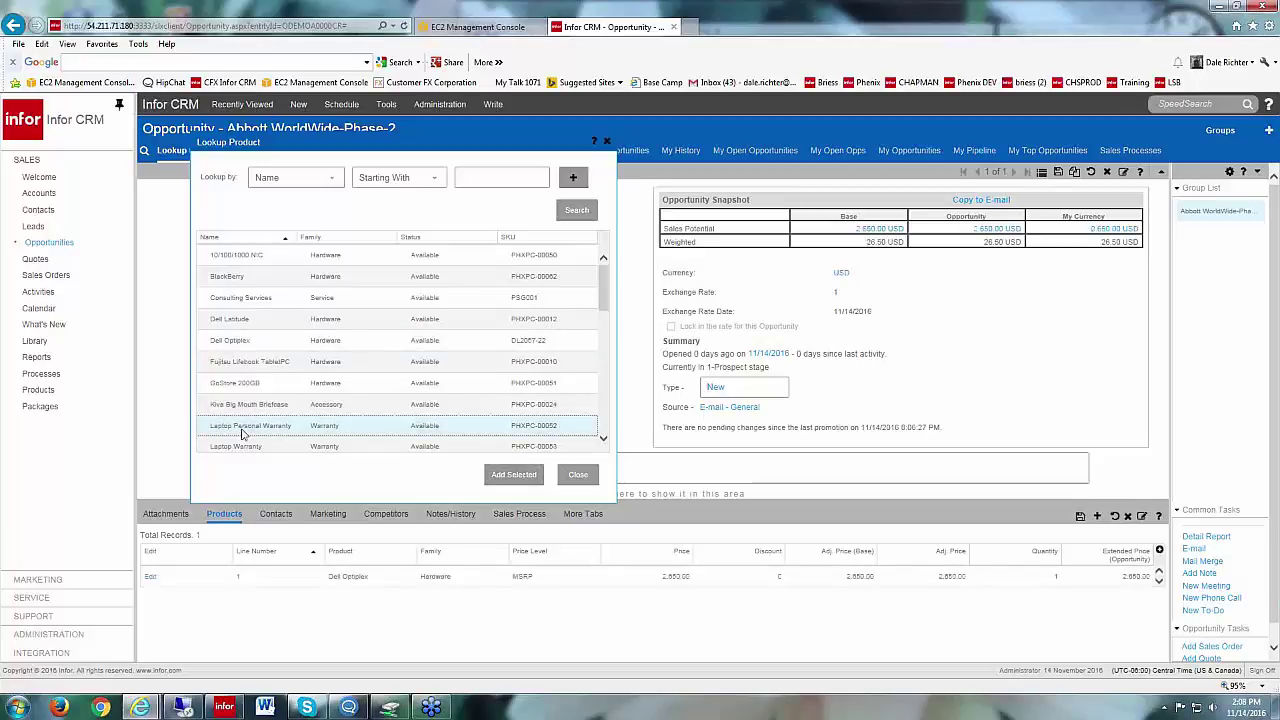
click(520, 476)
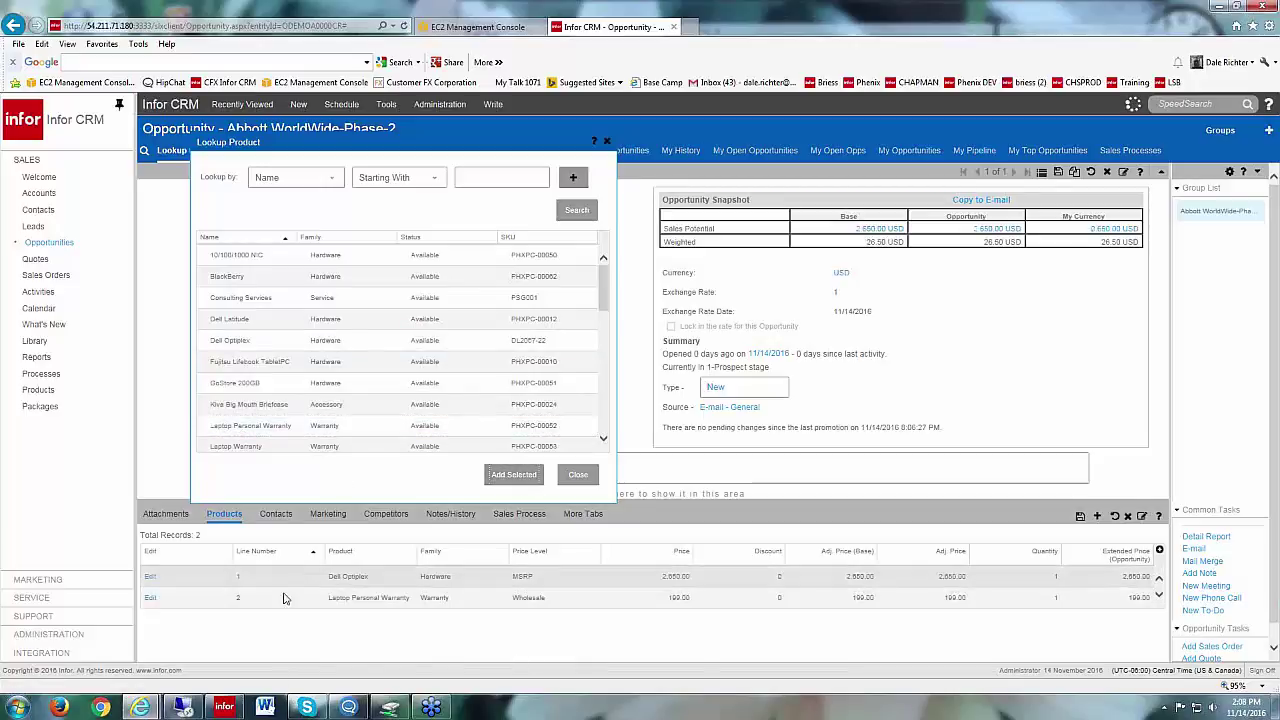
scroll(290, 401, down, 5)
click(290, 401)
click(516, 476)
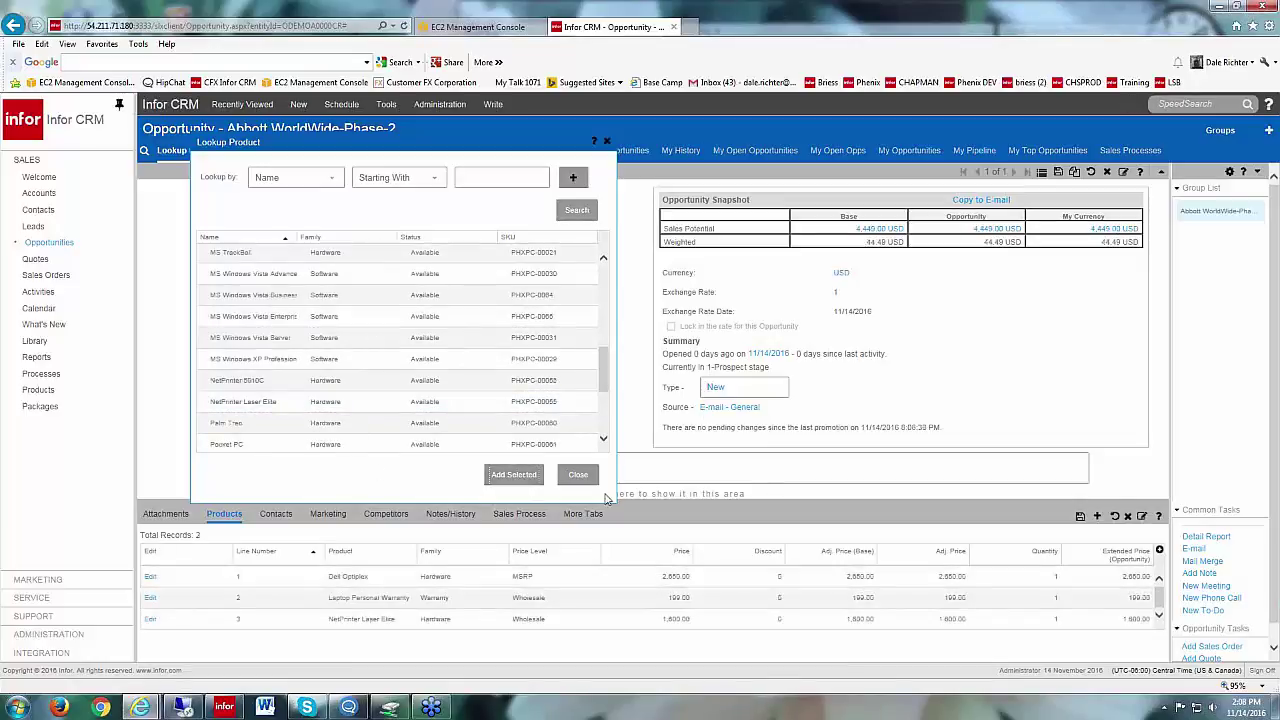
click(578, 475)
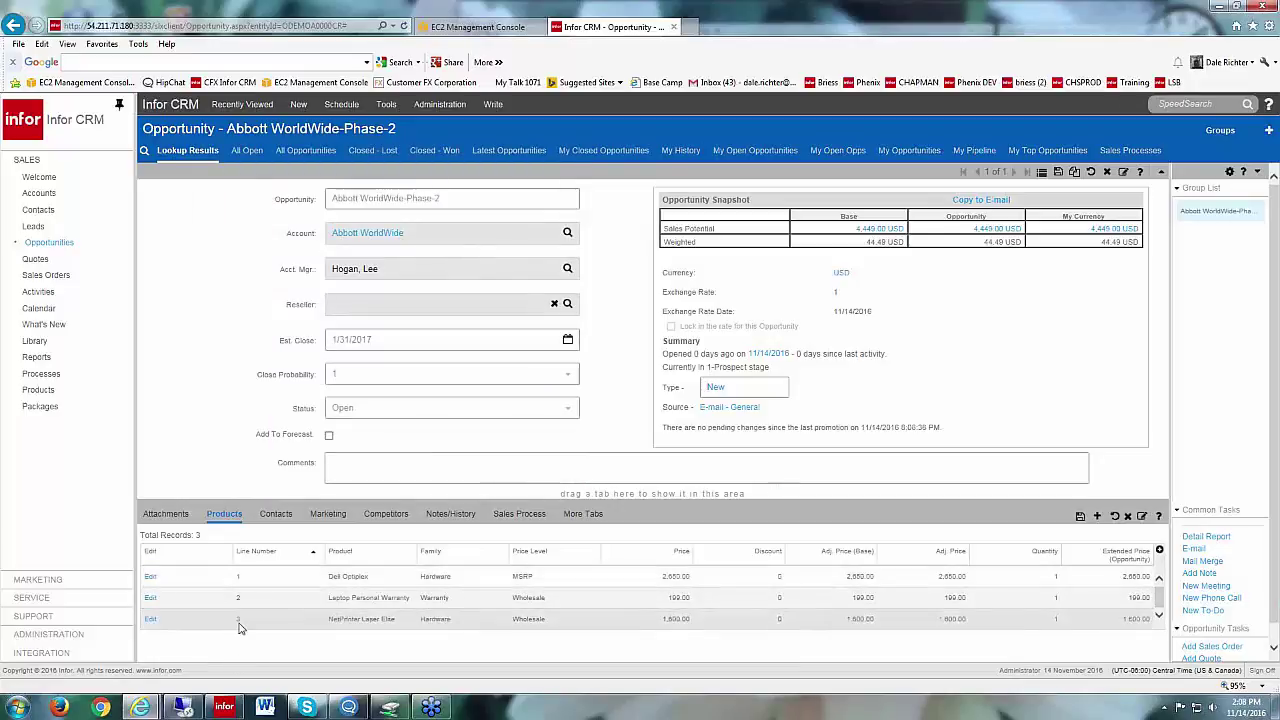
Step: Set the quantity of the Dell Optiplex product line to 2
click(150, 578)
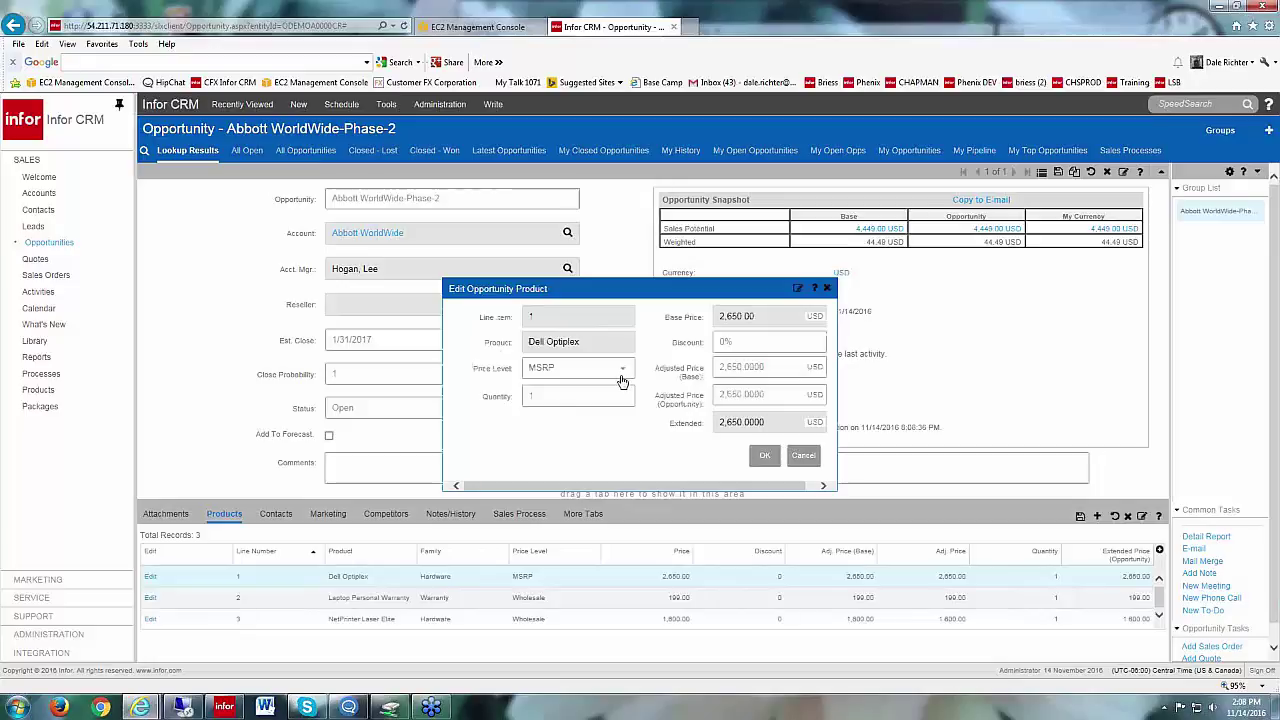
click(1117, 344)
click(552, 397)
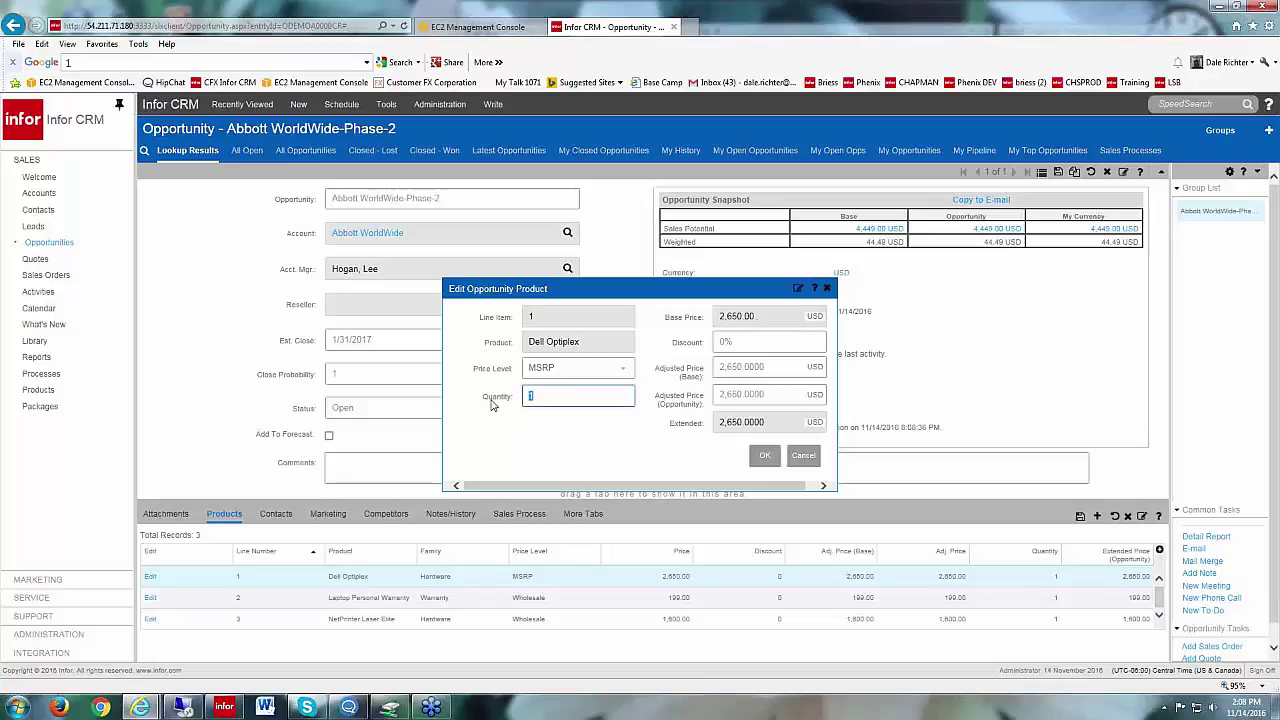
click(592, 460)
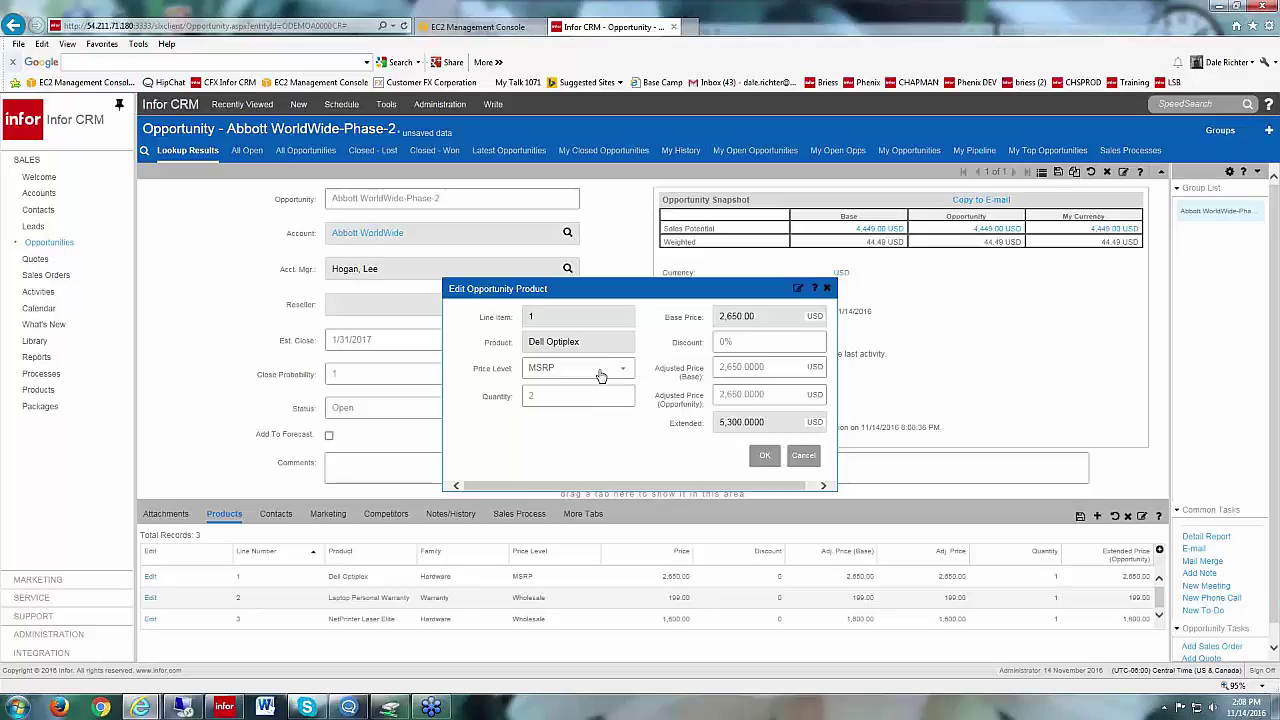
Step: Set the Dell Optiplex line's adjusted base price to 2500.00 USD and accept the product changes
click(794, 364)
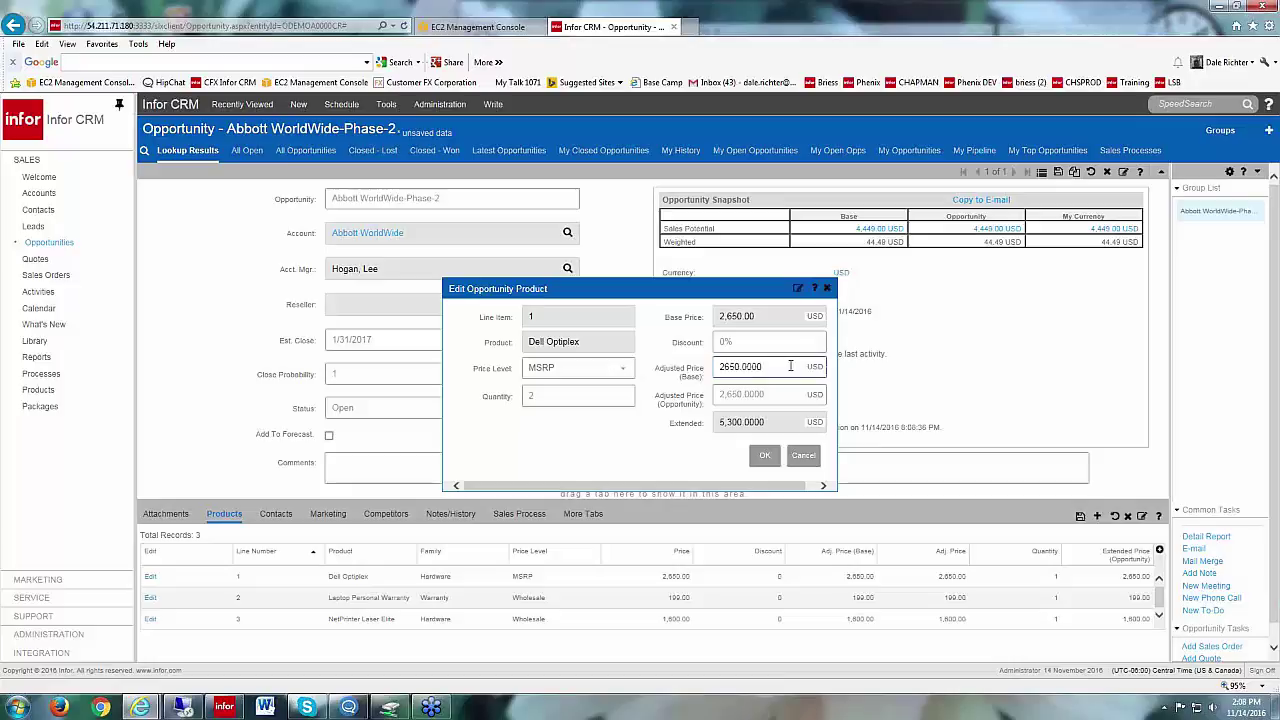
drag(794, 366, 651, 374)
text(2500.00)
key(Tab)
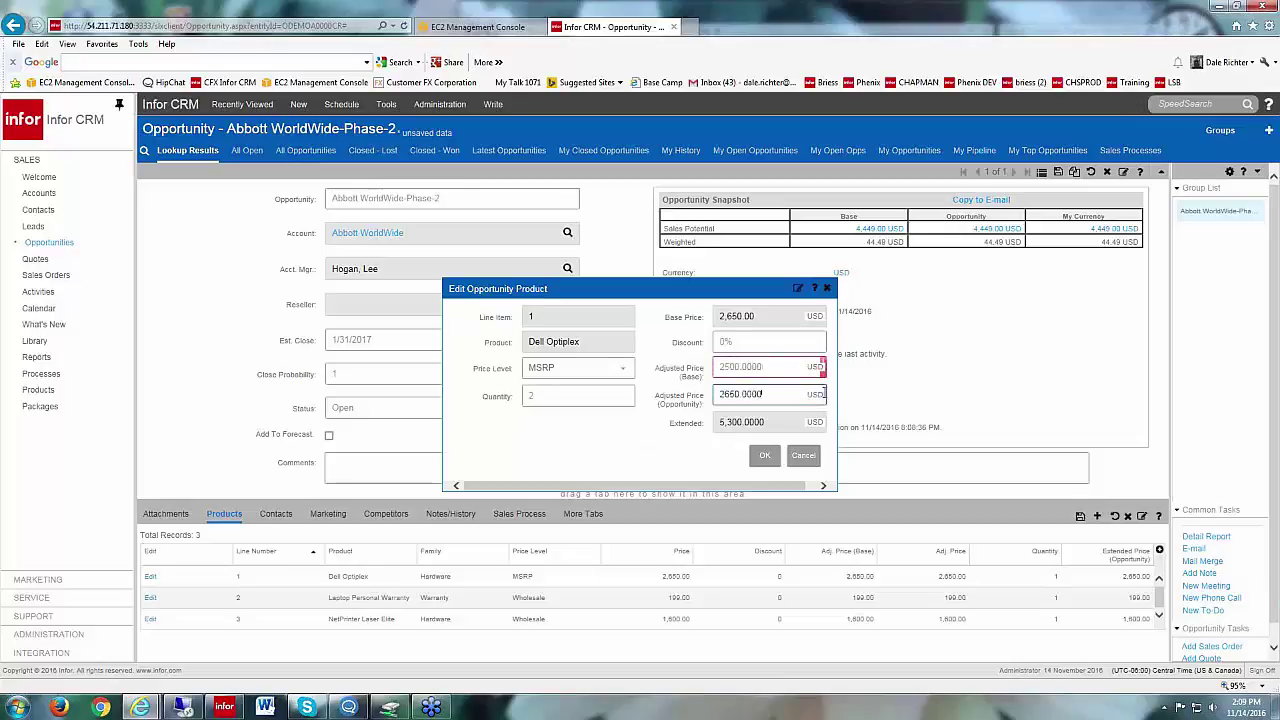
click(808, 368)
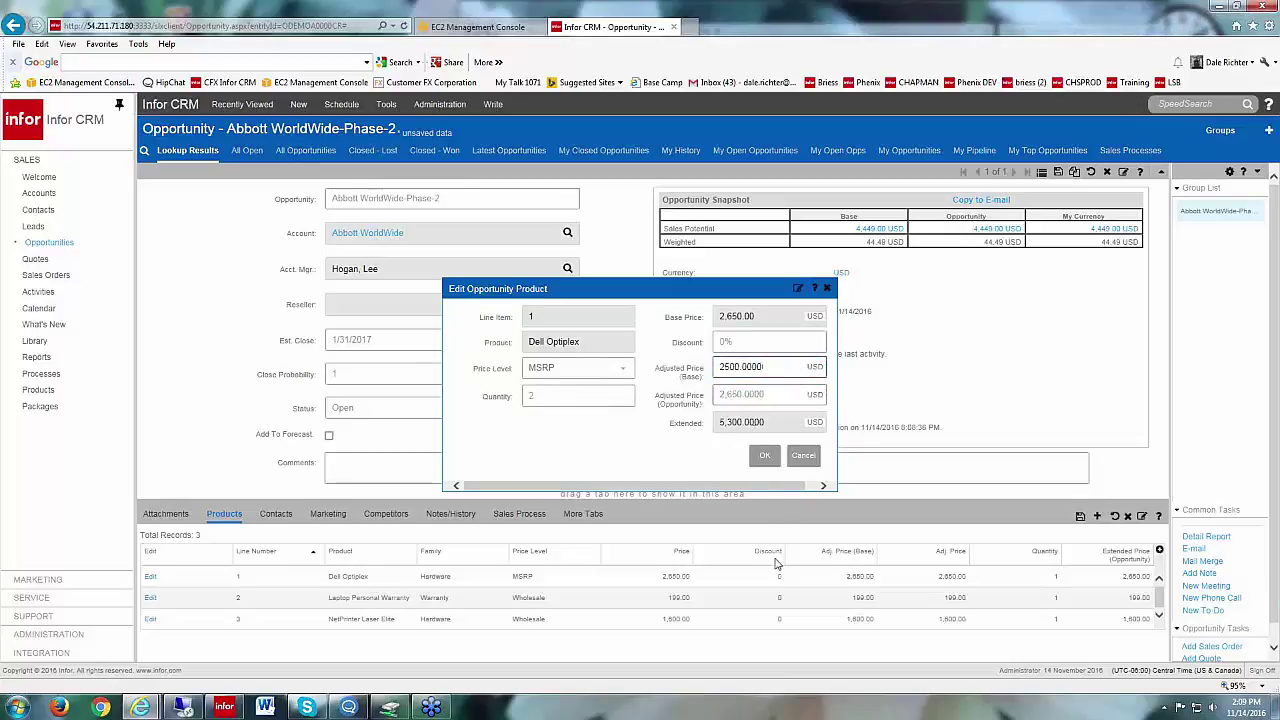
click(765, 456)
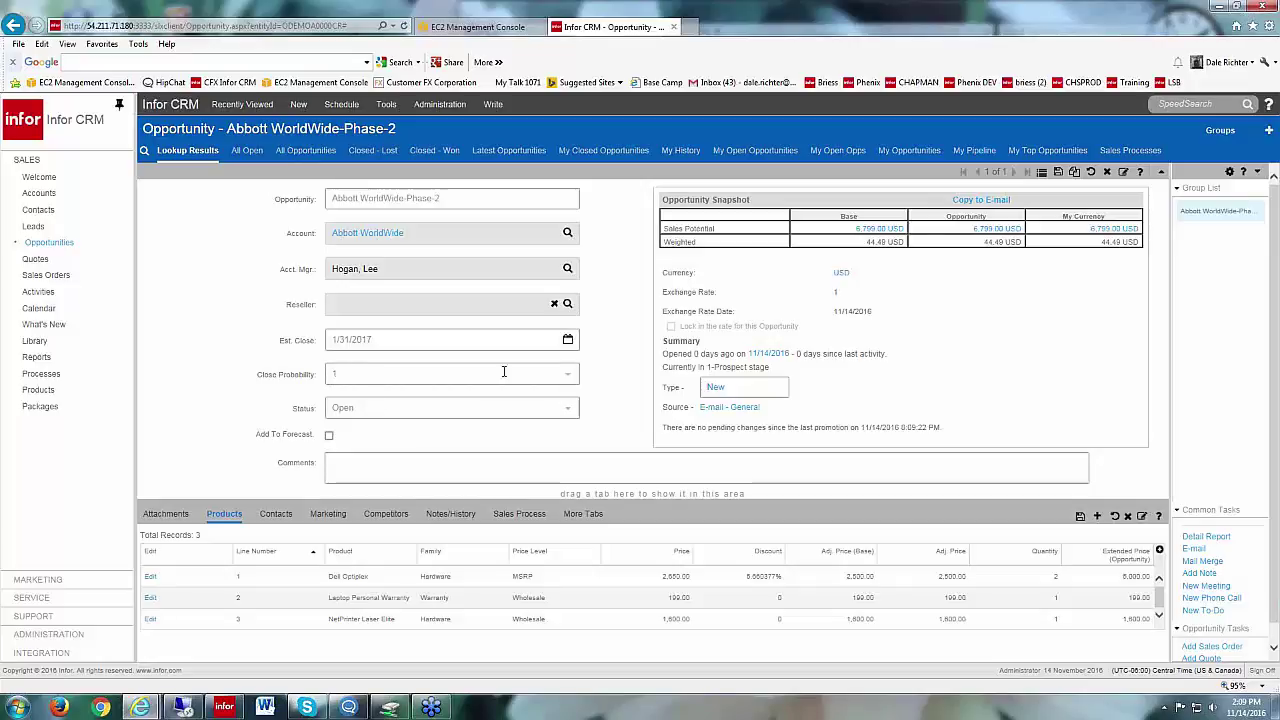
Step: Show the opportunity's sales process, set the close probability to 25 and save the opportunity
click(513, 520)
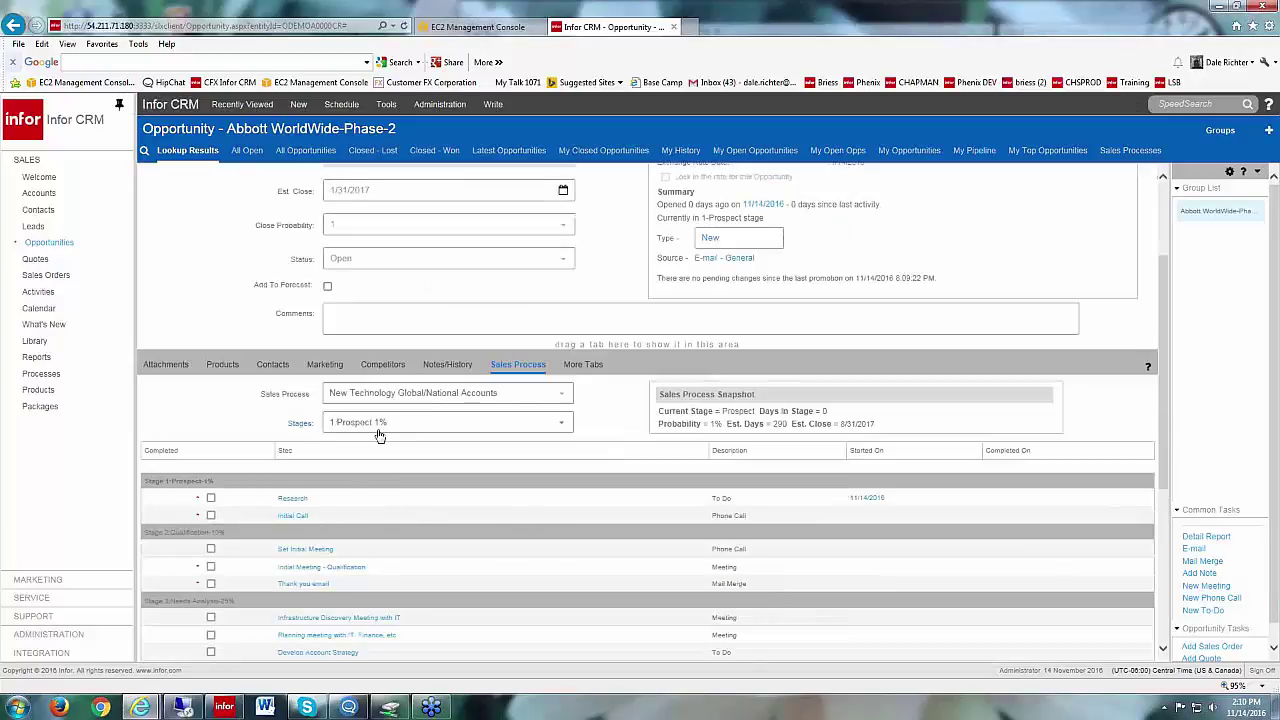
scroll(608, 414, up, 3)
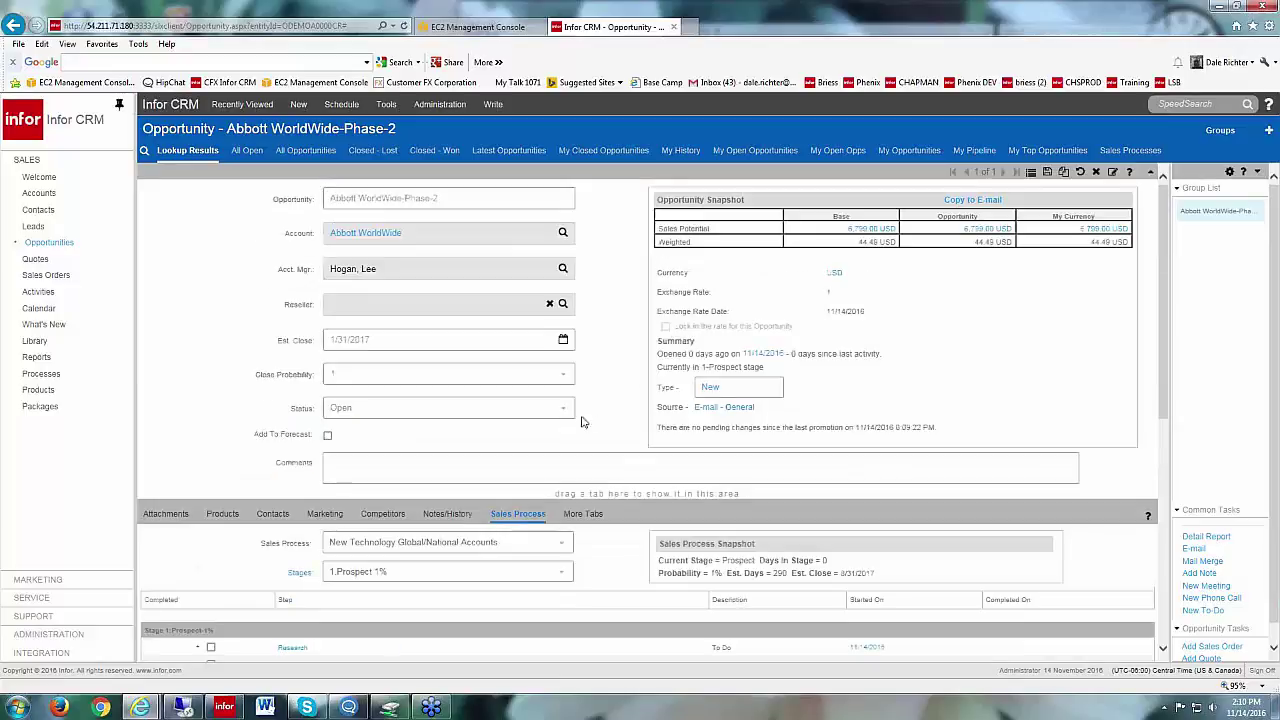
click(563, 374)
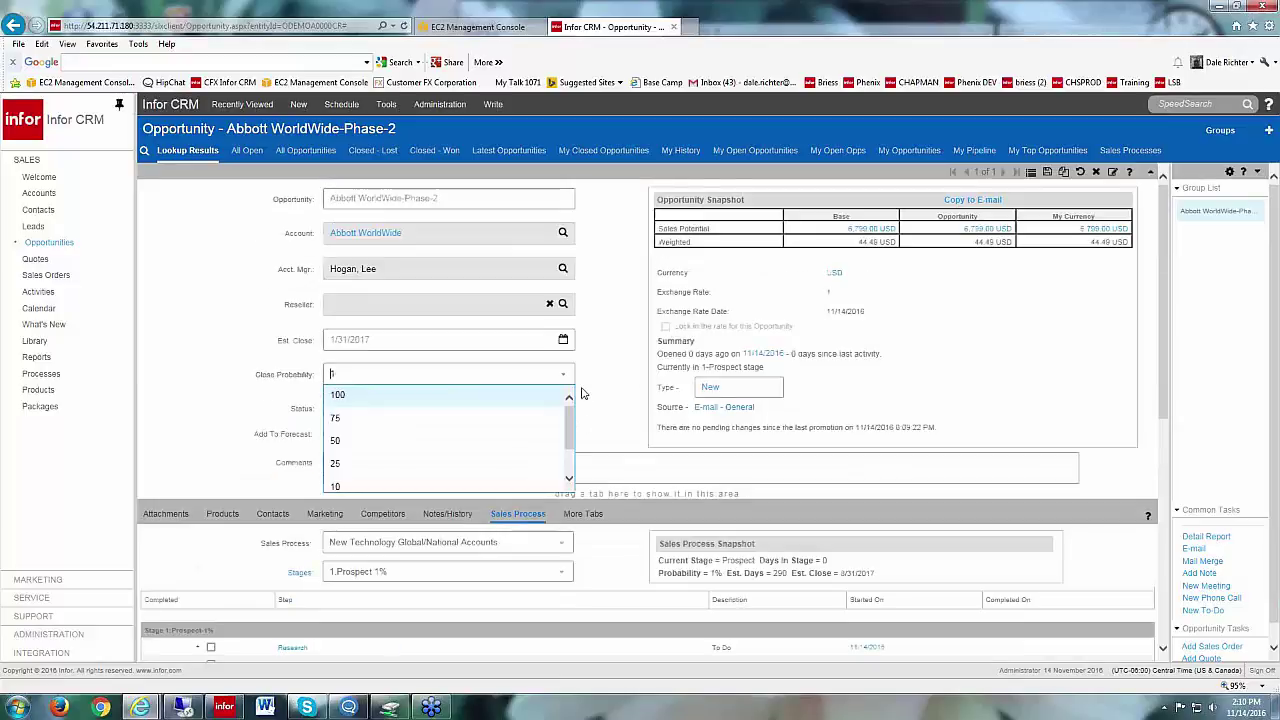
click(343, 465)
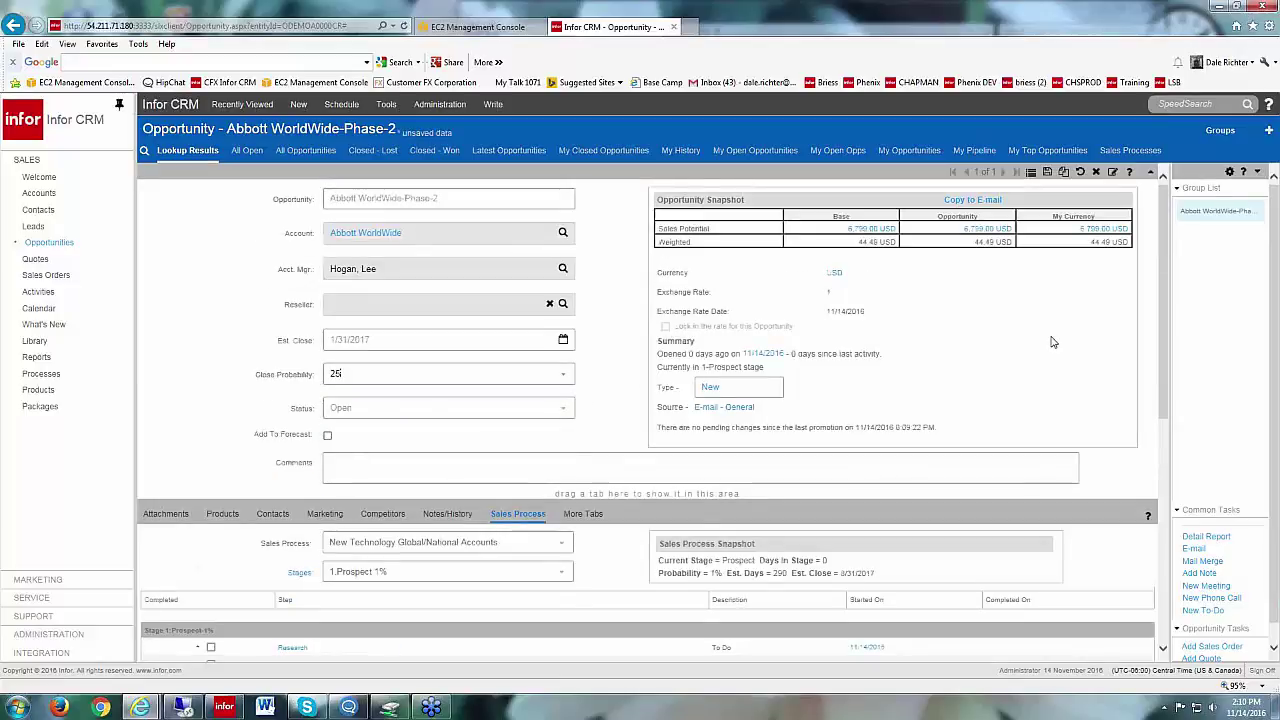
click(1047, 171)
click(1047, 172)
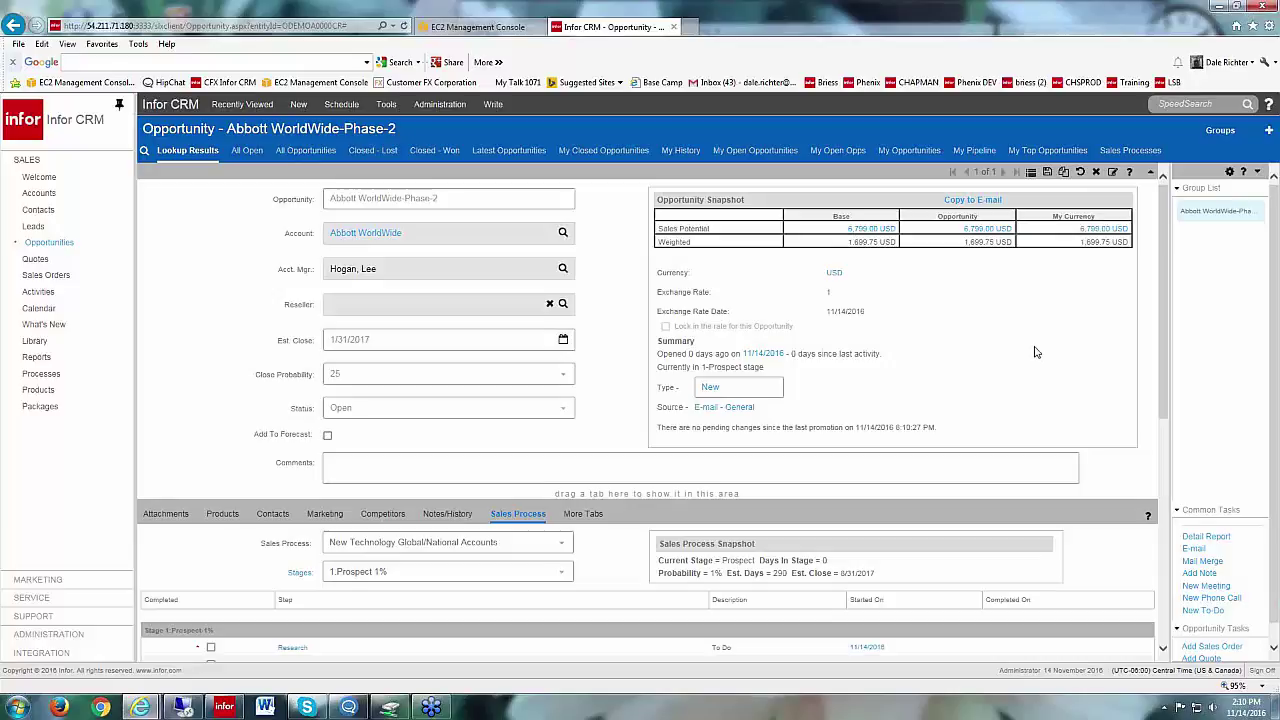
Step: Review the stages and steps of the opportunity's sales process and the available status choices without choosing another status
scroll(1036, 355, down, 1)
scroll(1036, 355, up, 1)
scroll(1045, 365, down, 4)
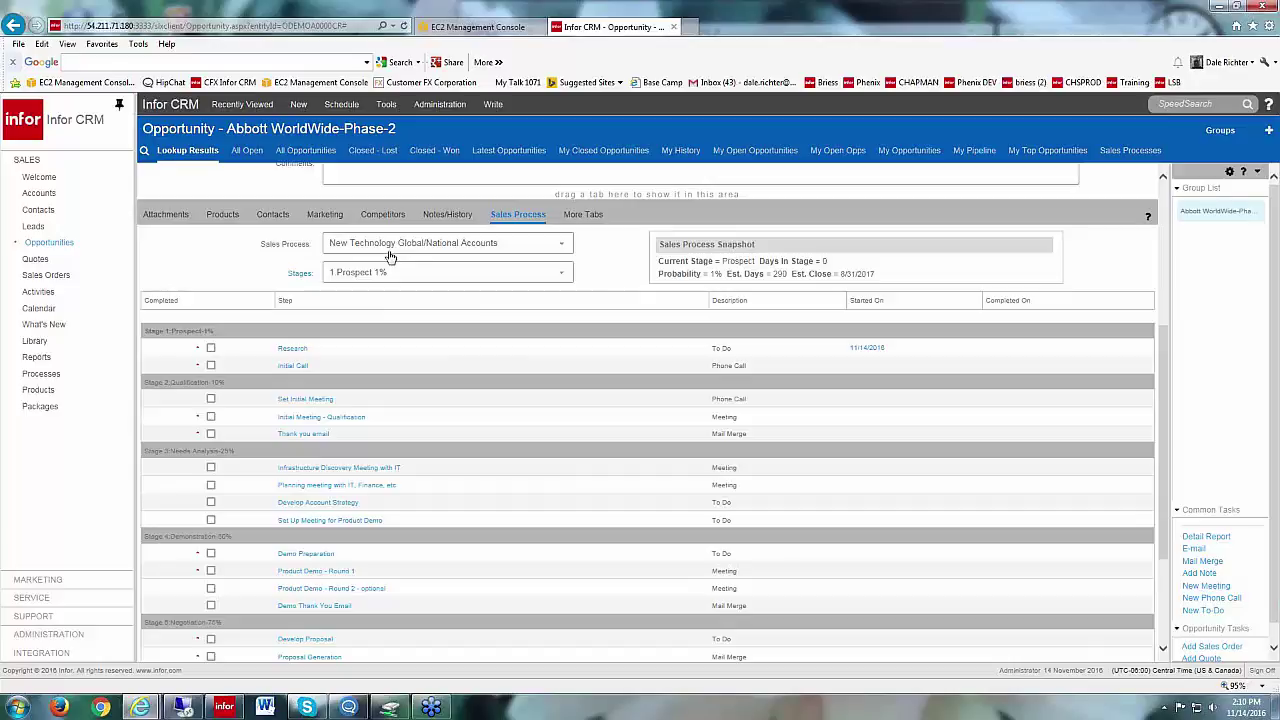
scroll(325, 258, up, 1)
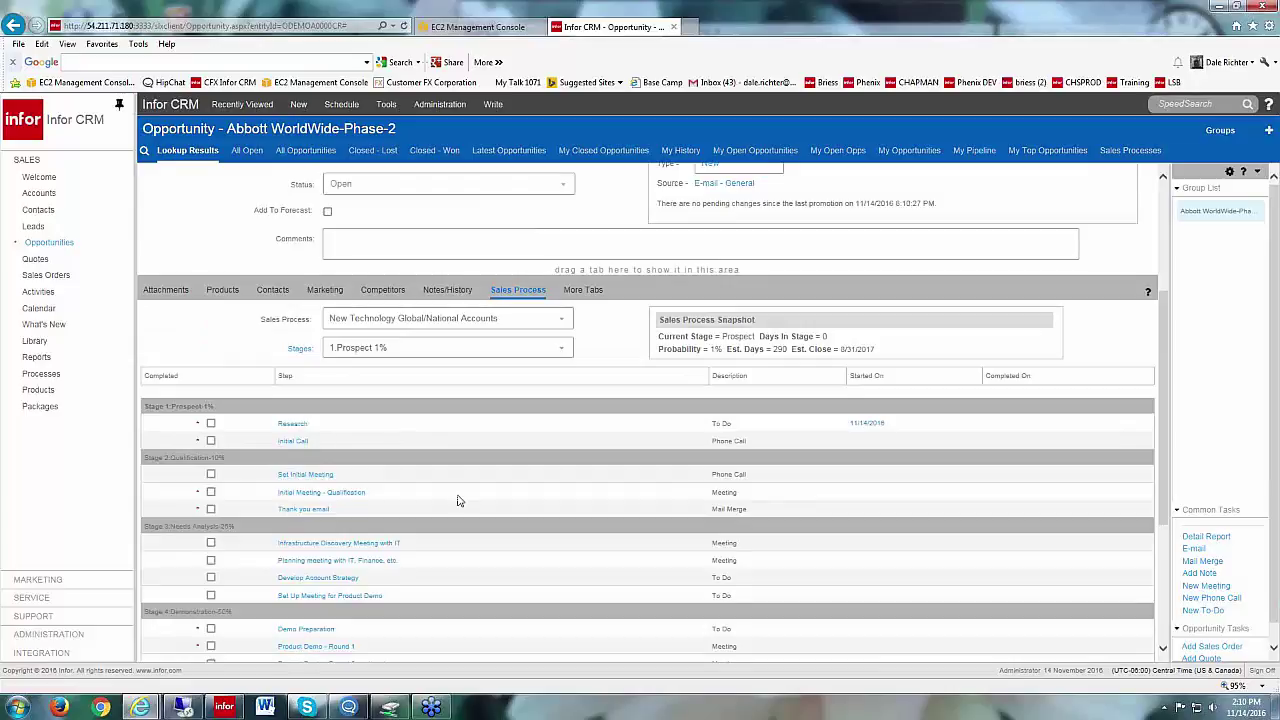
scroll(490, 560, down, 1)
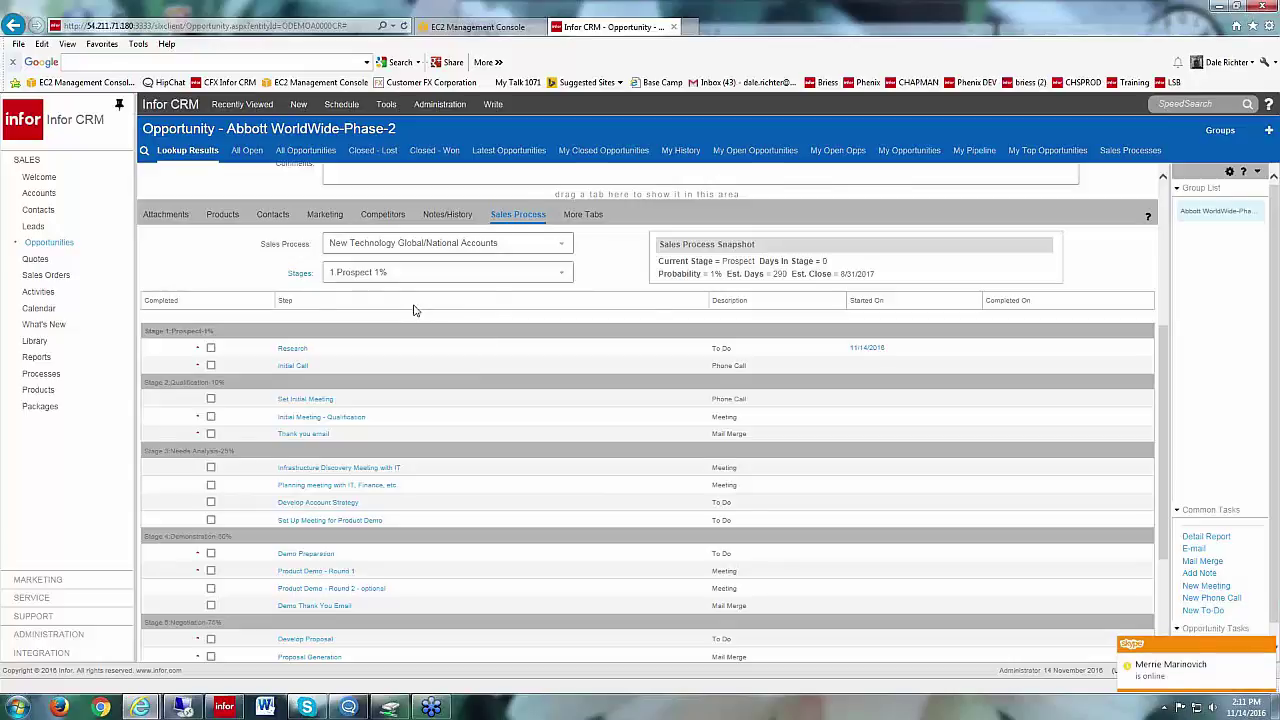
scroll(414, 305, up, 3)
scroll(414, 305, up, 3)
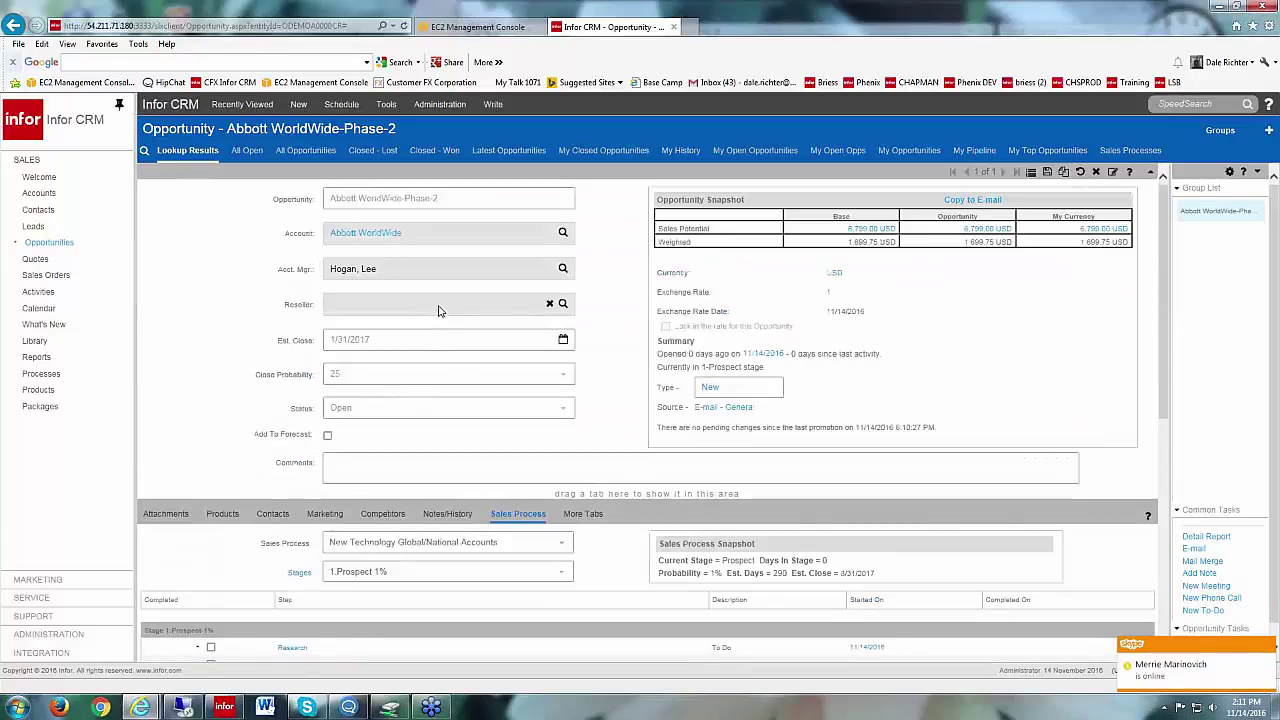
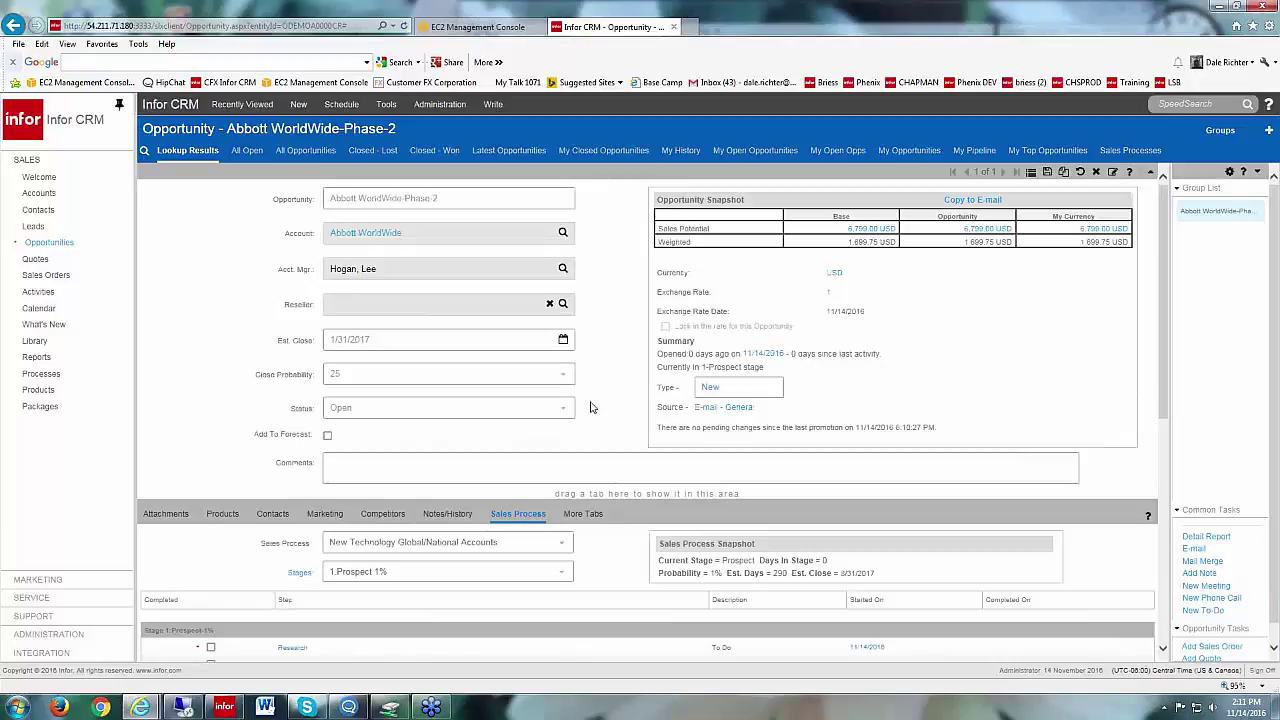
click(565, 408)
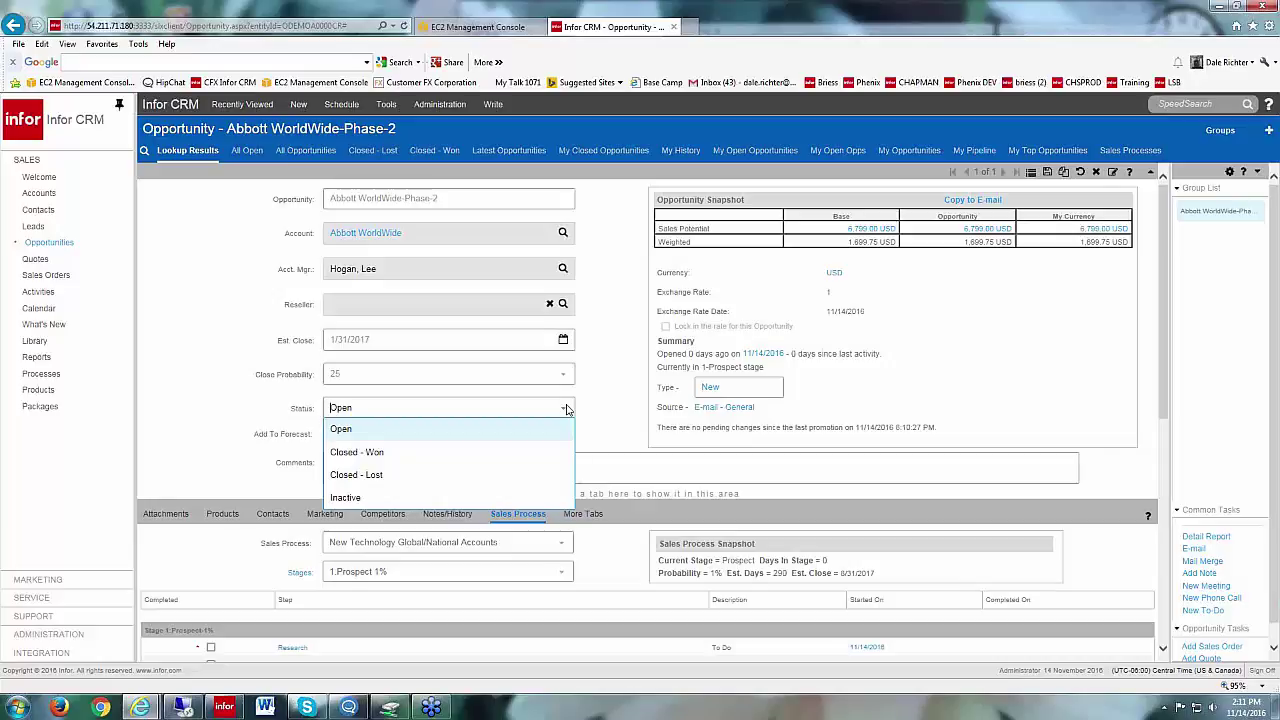
click(972, 321)
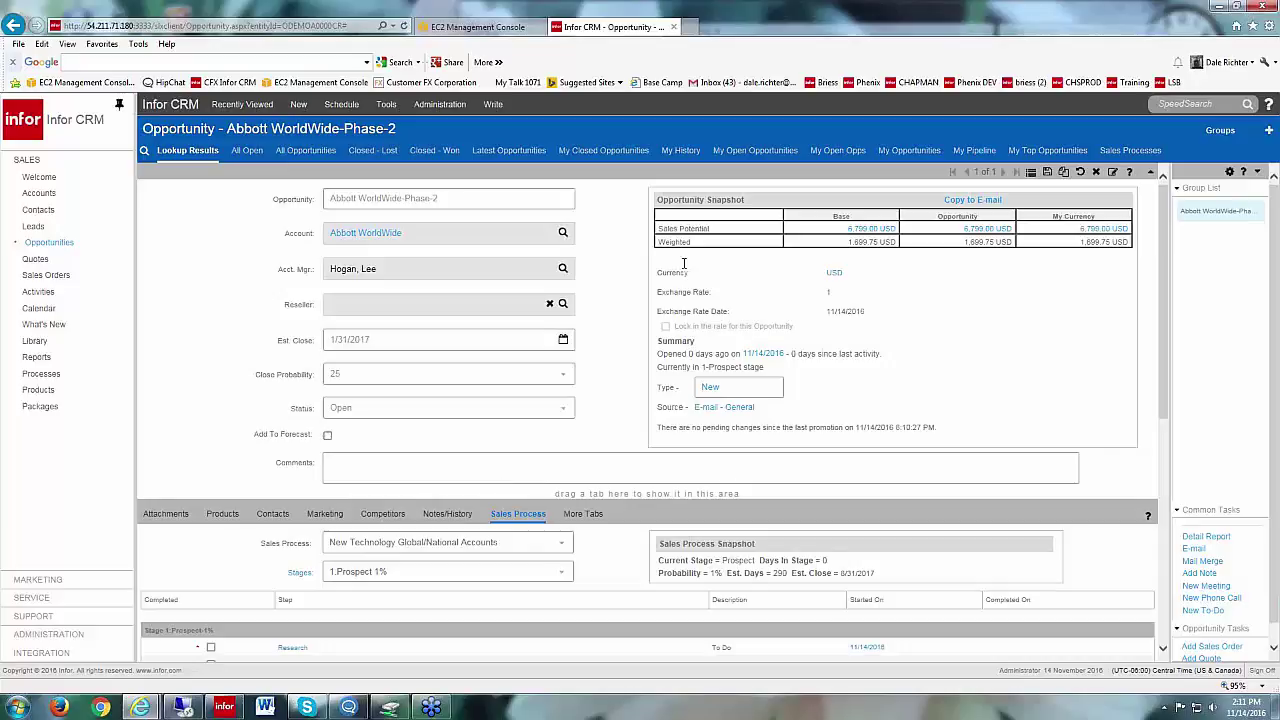
Step: Open the Abbott WorldWide account from the opportunity and examine the opportunities listed for it
click(360, 234)
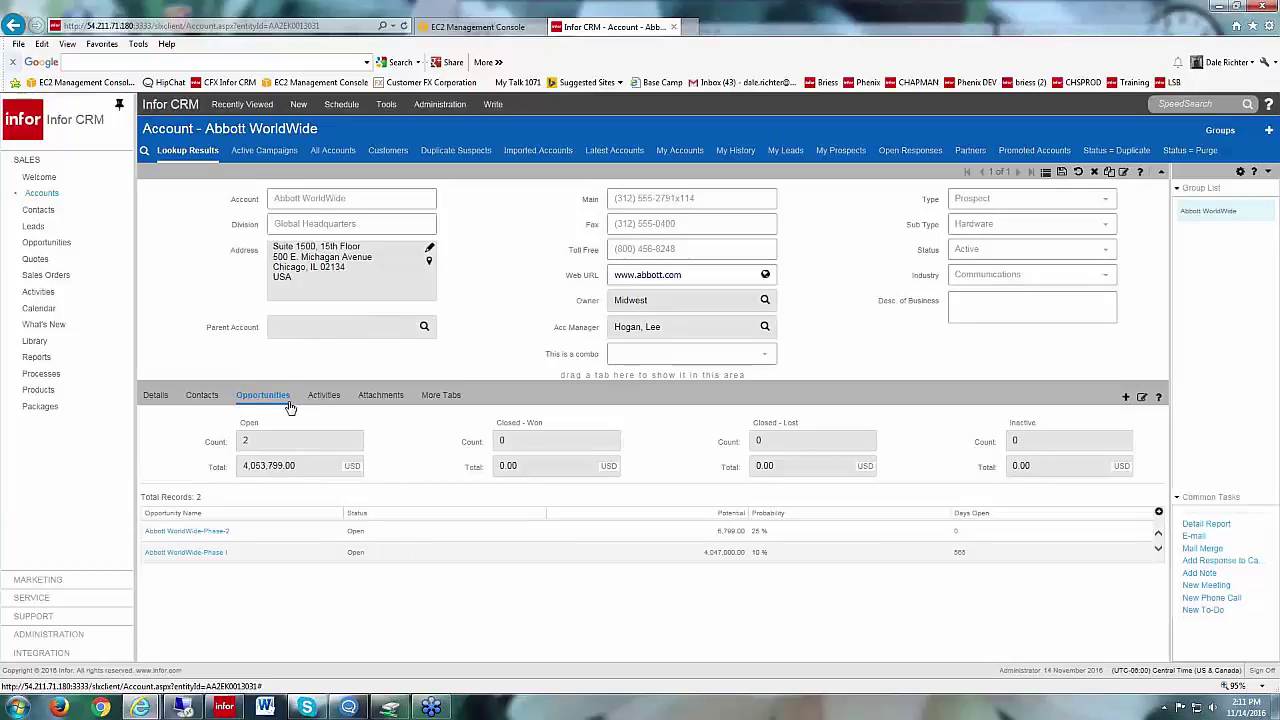
click(186, 555)
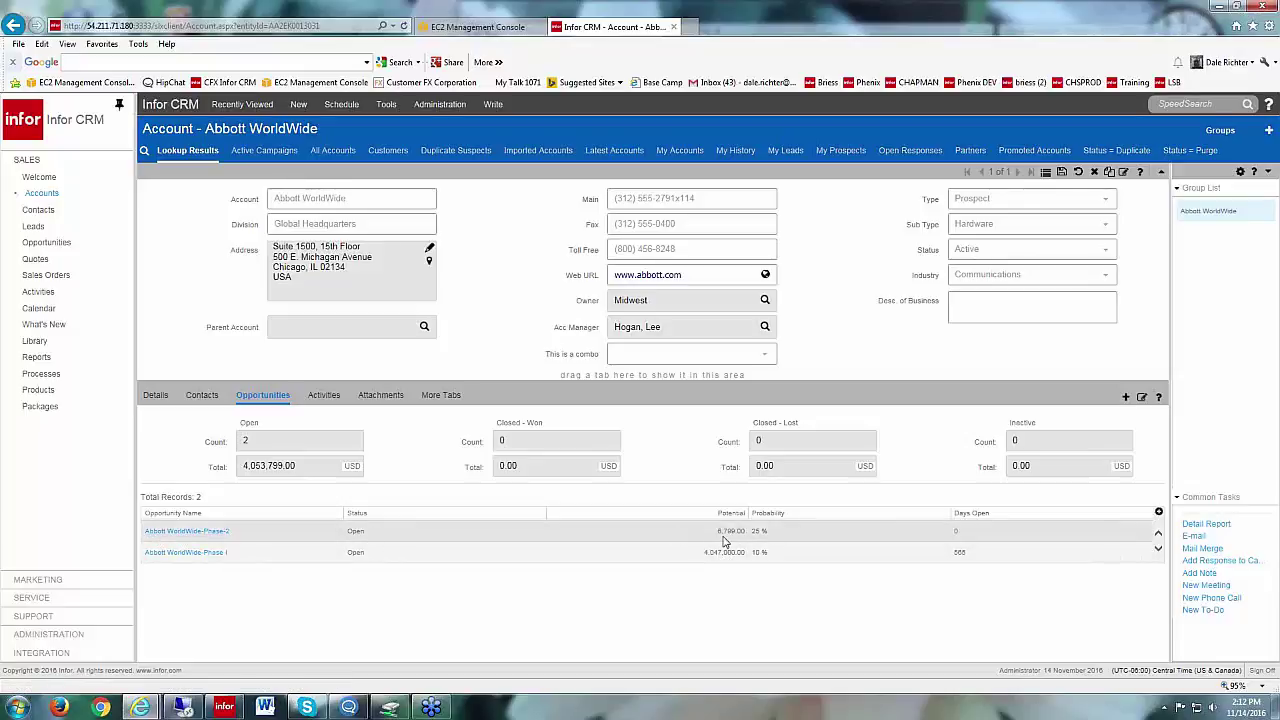
click(605, 541)
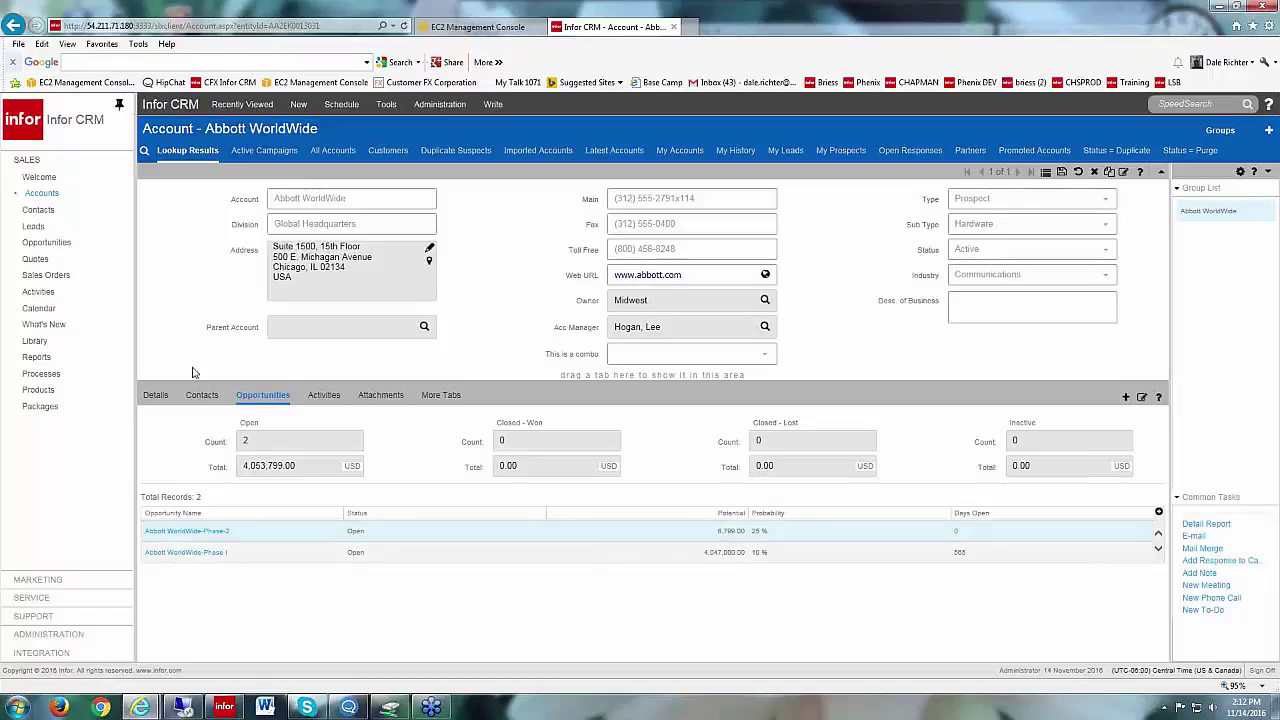
Step: Open the primary contact from the account's contacts and view the opportunities linked to that contact
click(203, 395)
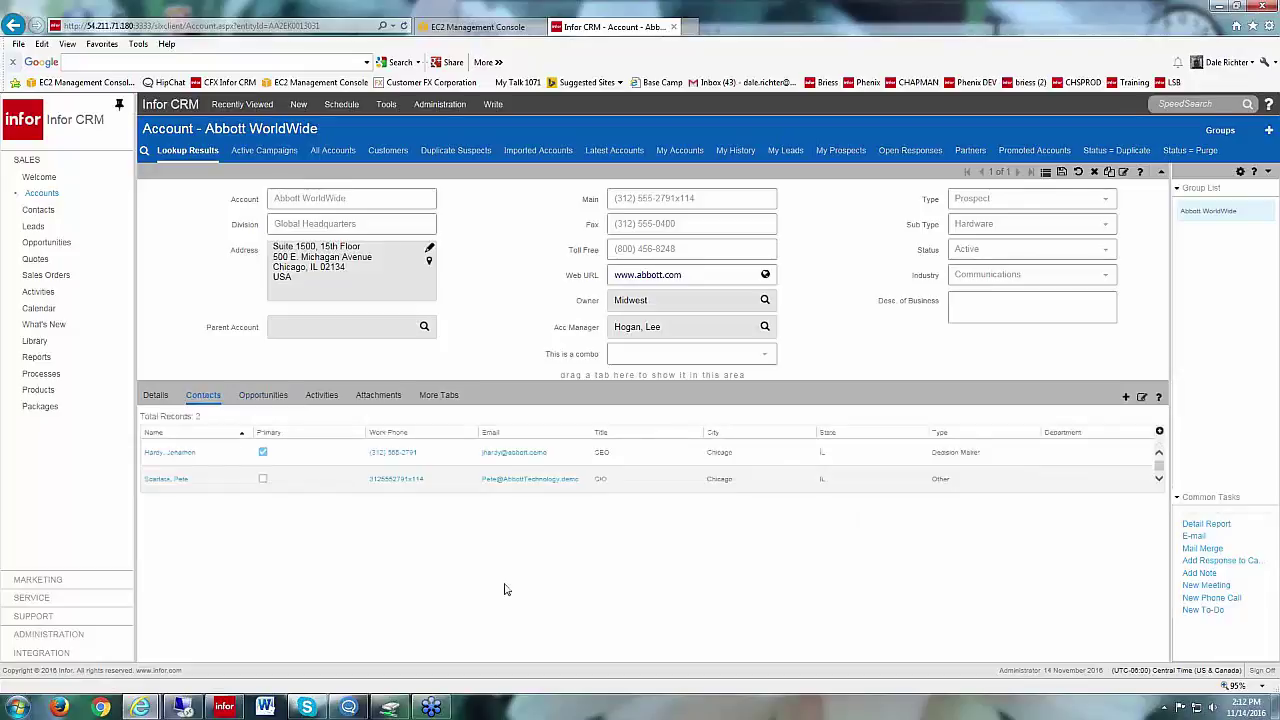
click(176, 481)
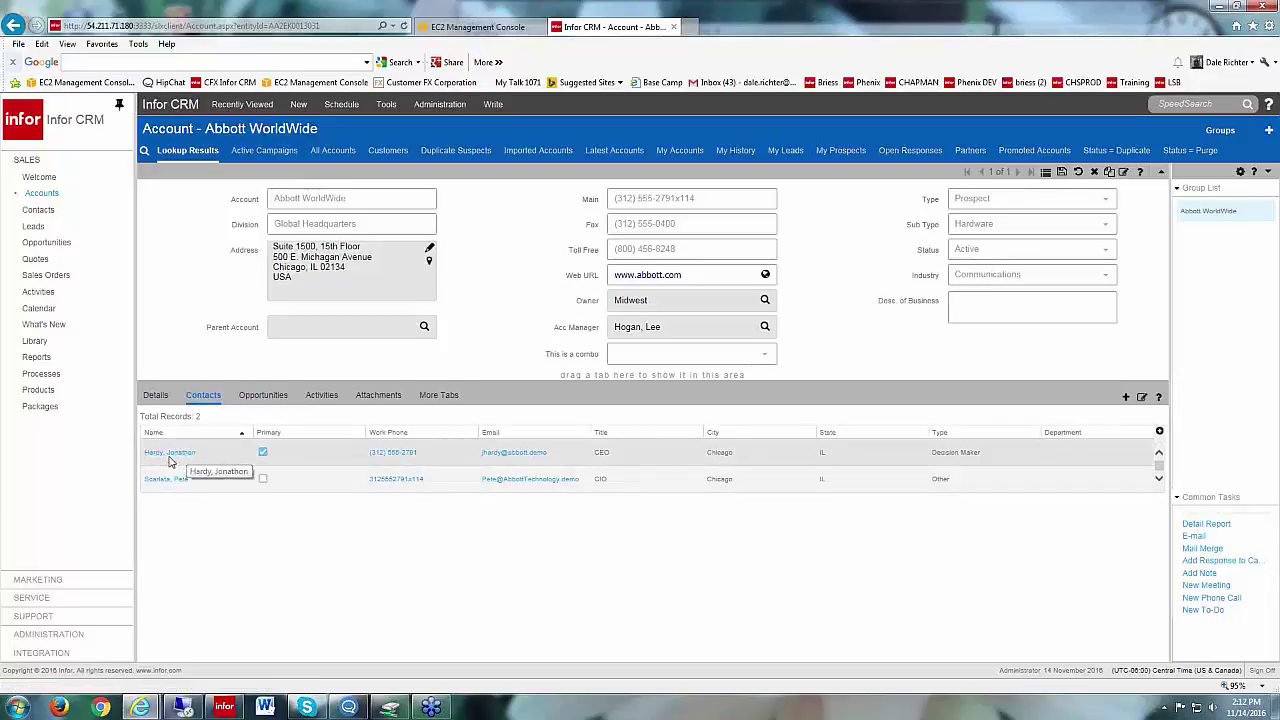
click(172, 457)
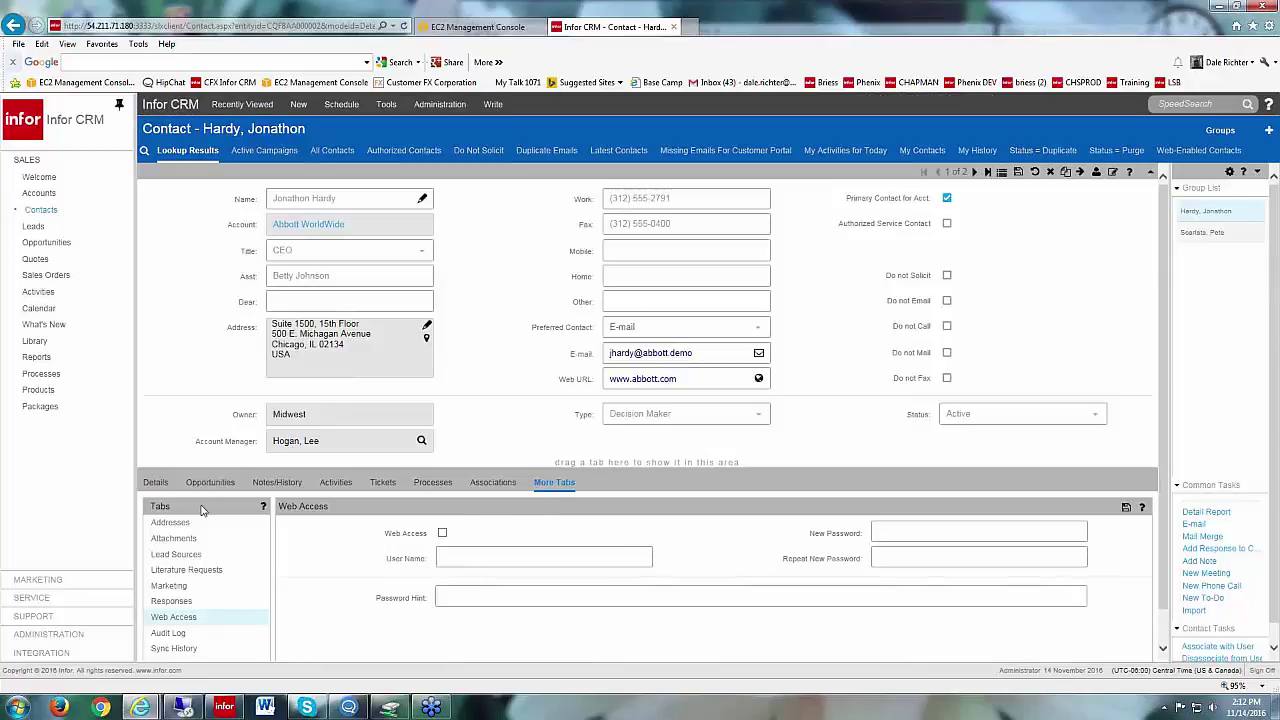
click(208, 483)
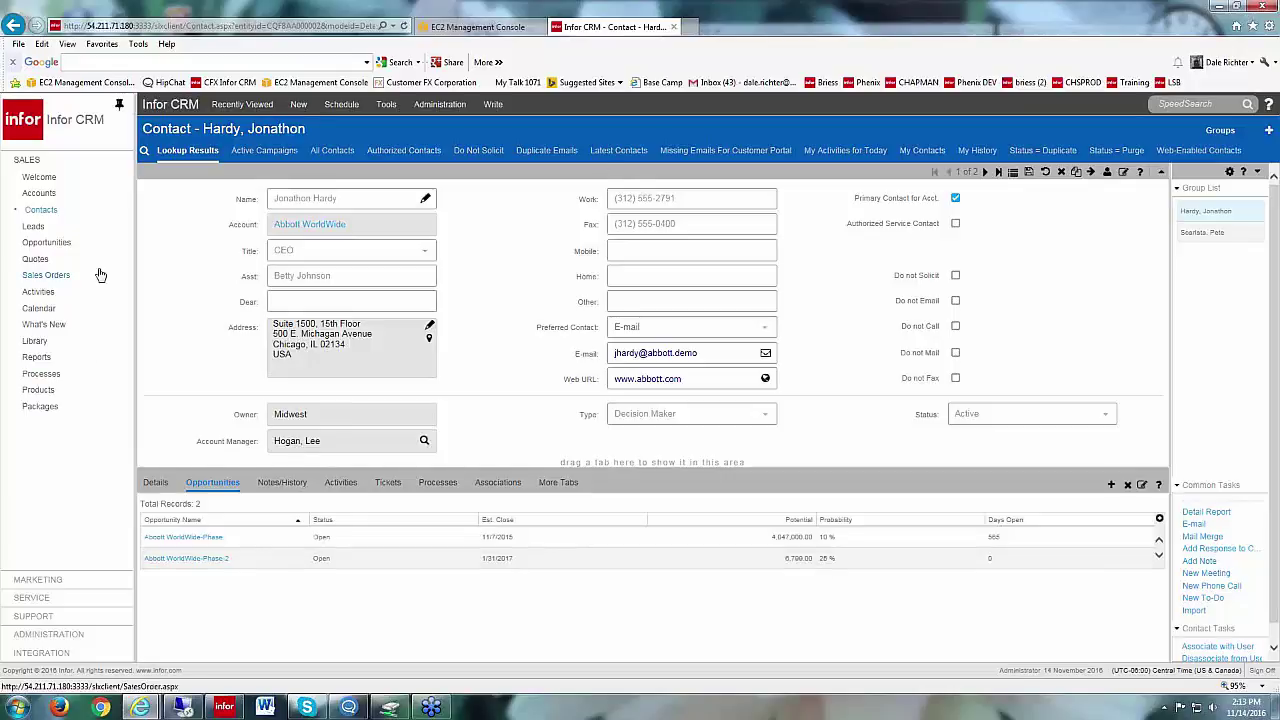
Step: Return to the Abbott WorldWide-Phase-2 opportunity and bring up the commands for looking up or creating opportunities
click(31, 241)
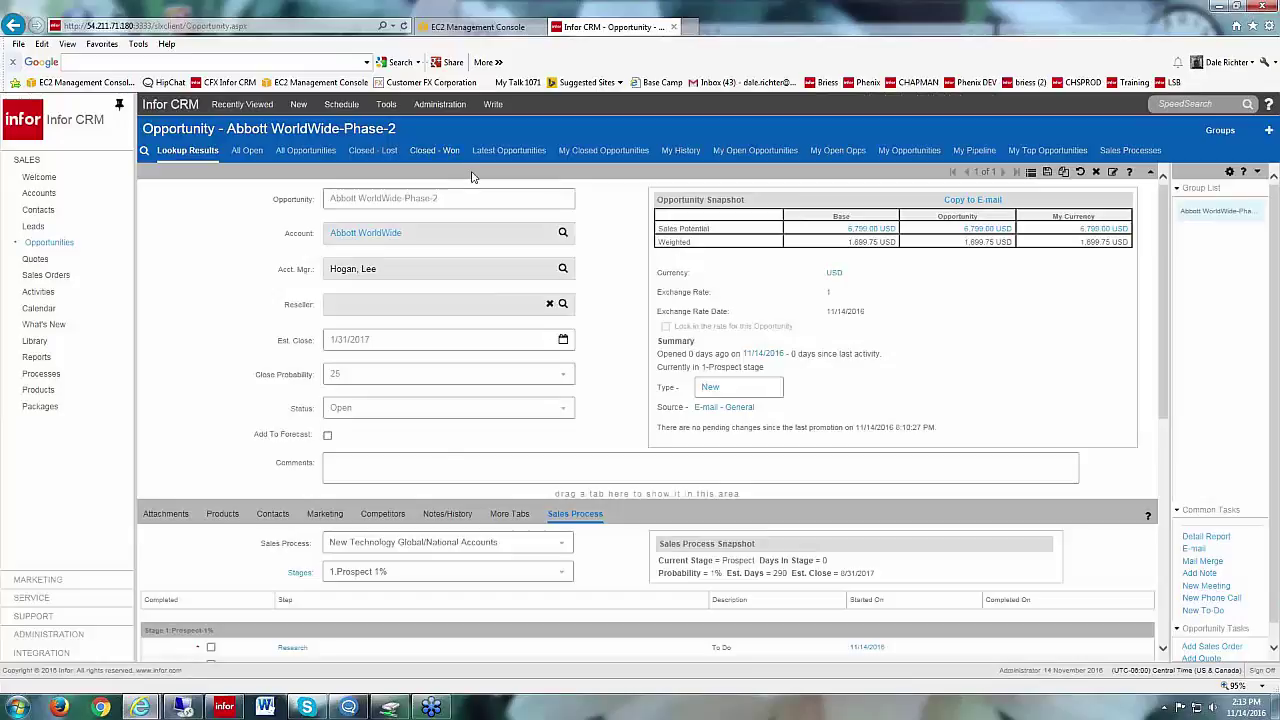
click(234, 105)
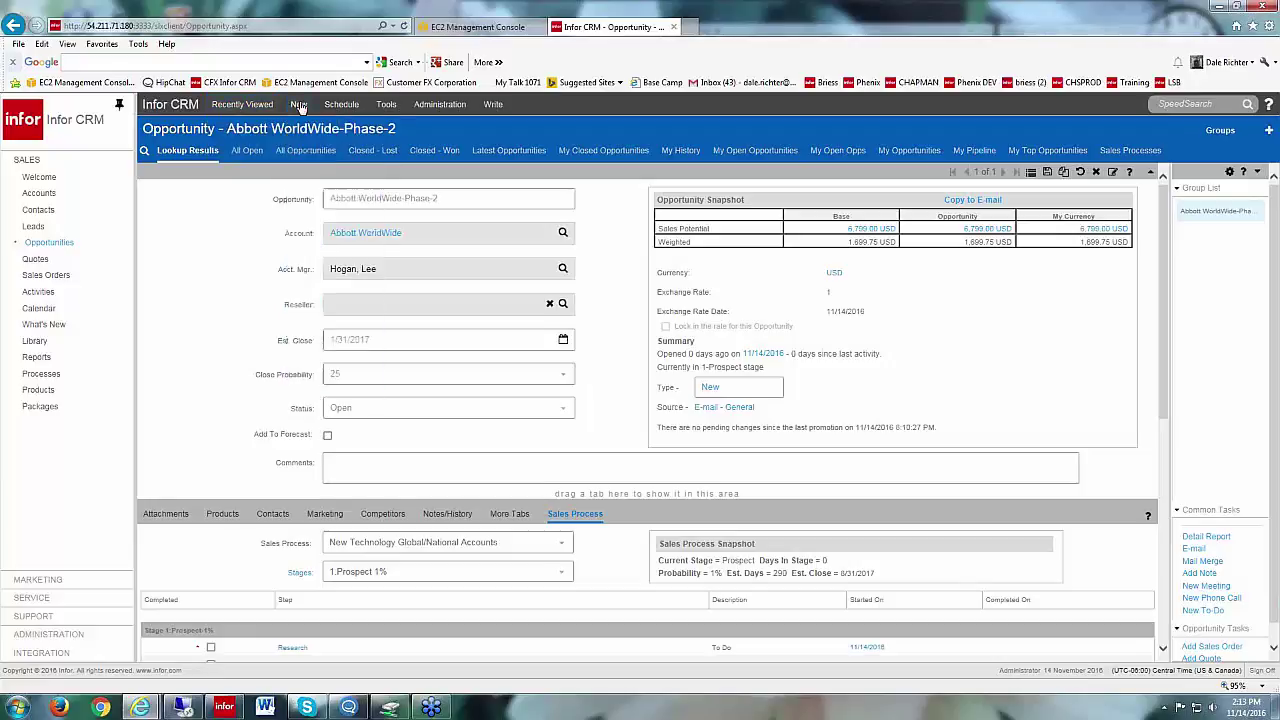
mouse_move(45, 243)
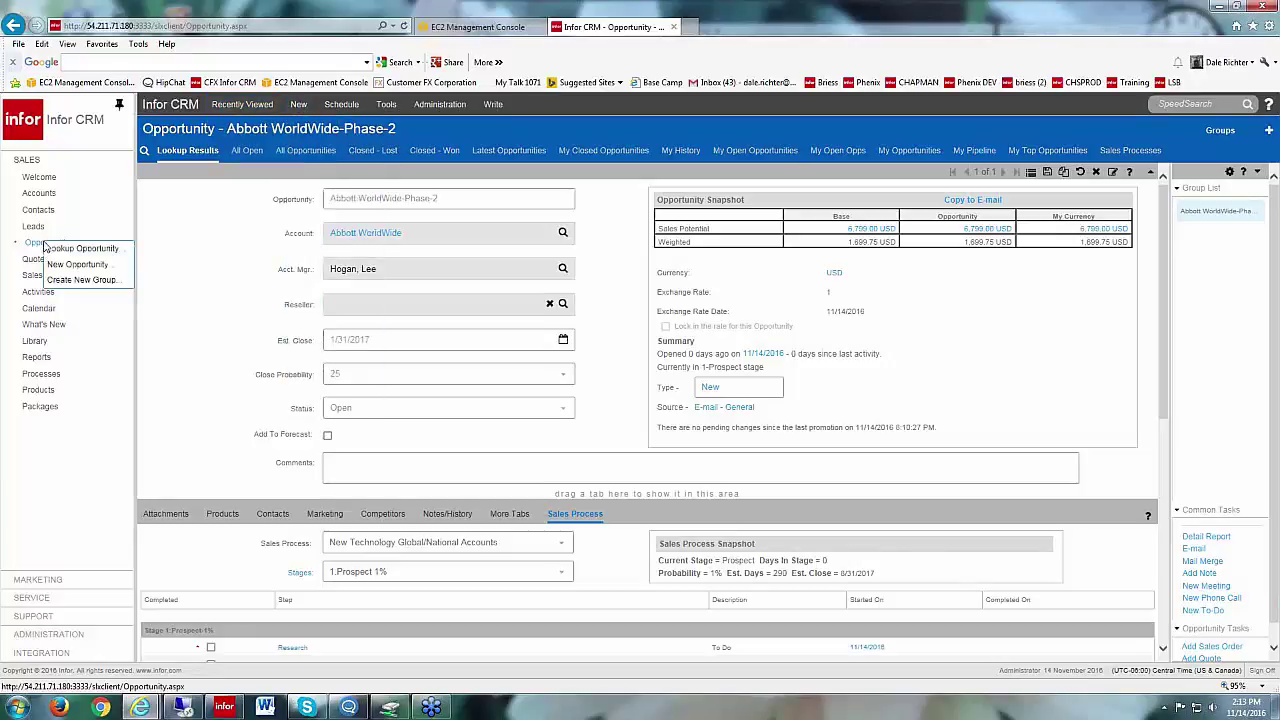